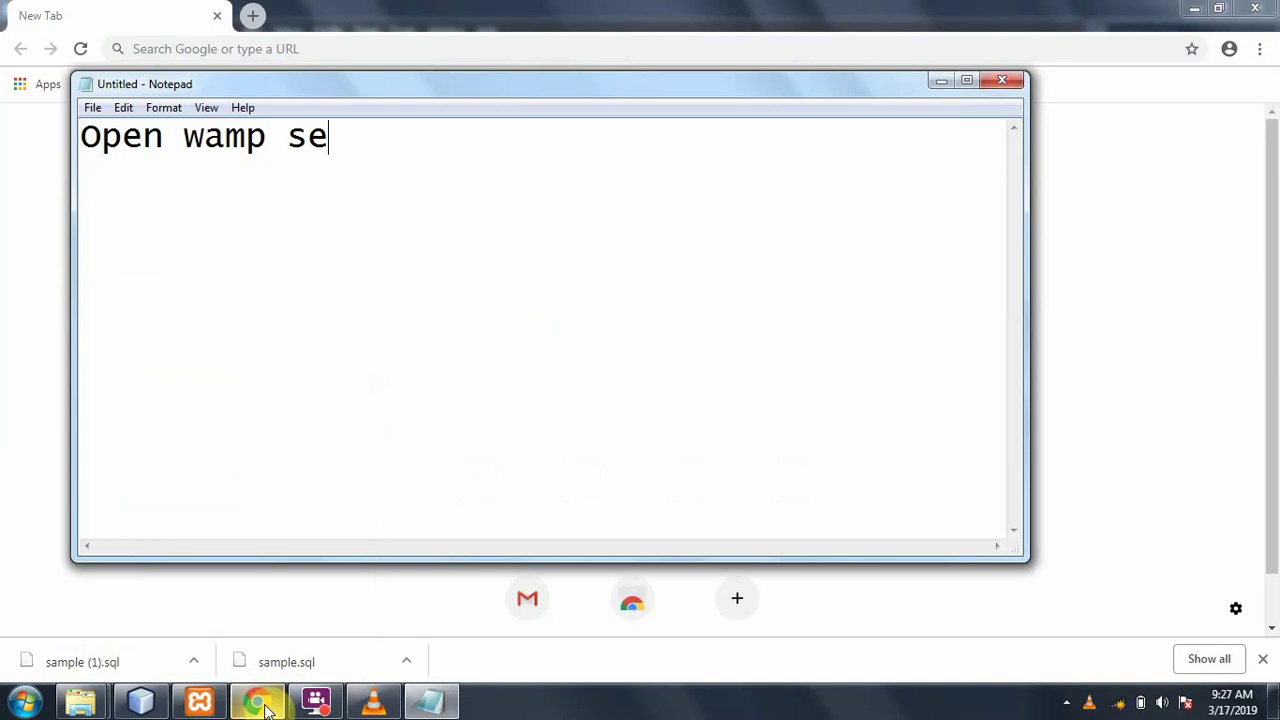
Complete the first line of the note so it reads "Open wamp server or xamp"
{"action": "type", "text": "or "}
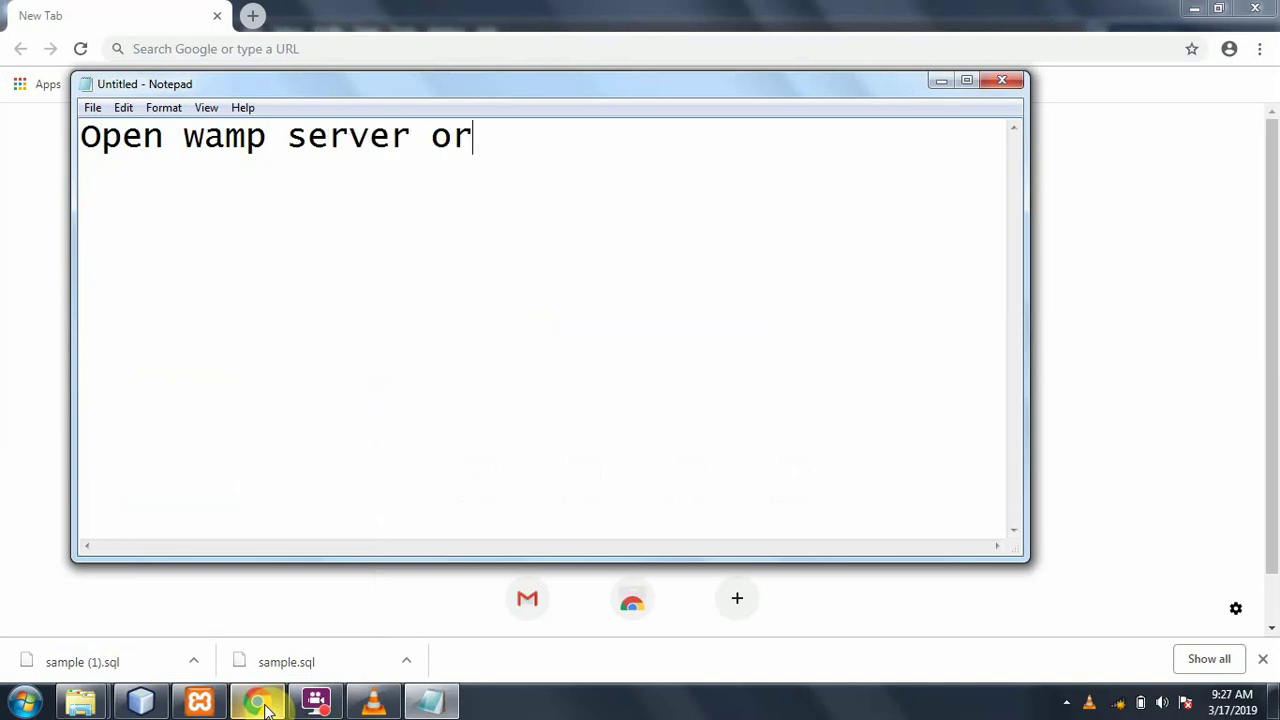
{"action": "type", "text": "xamp"}
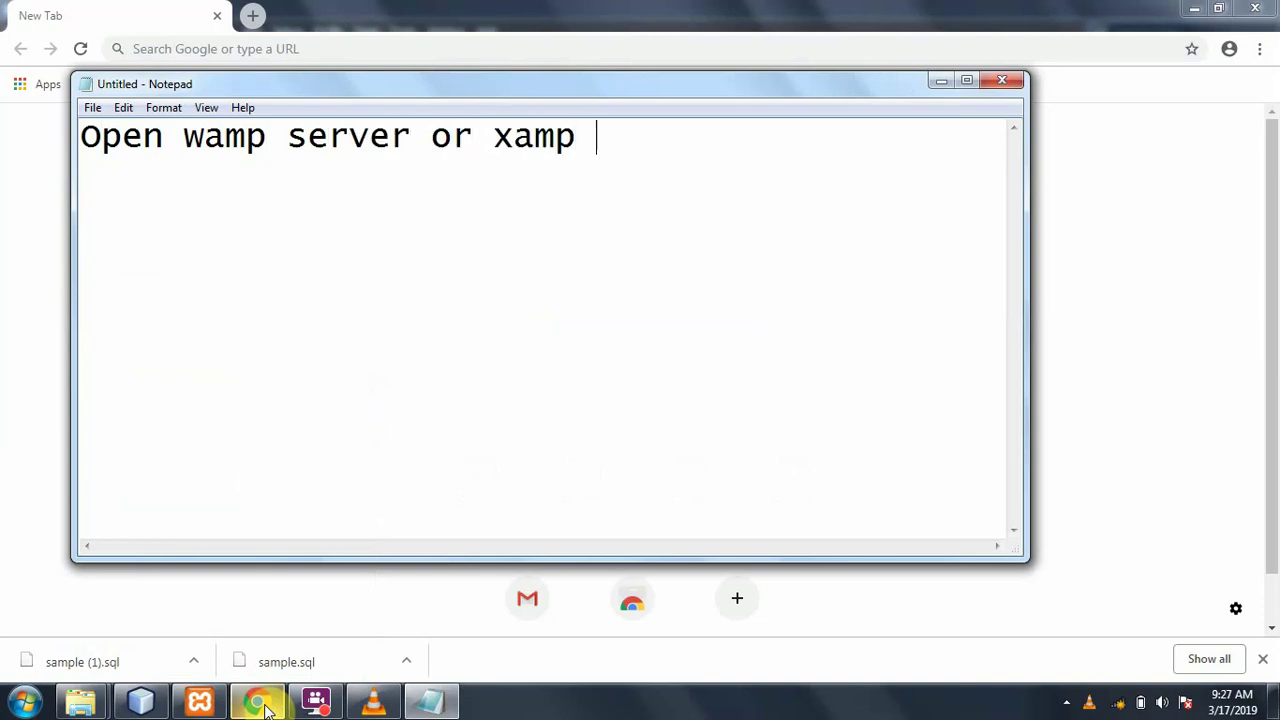
{"action": "key", "text": "Return"}
Switch to the XAMPP Control Panel, start the Apache and MySQL modules, and move its window clear of the note
{"action": "left_click", "coordinate": [210, 710]}
{"action": "left_click", "coordinate": [321, 102]}
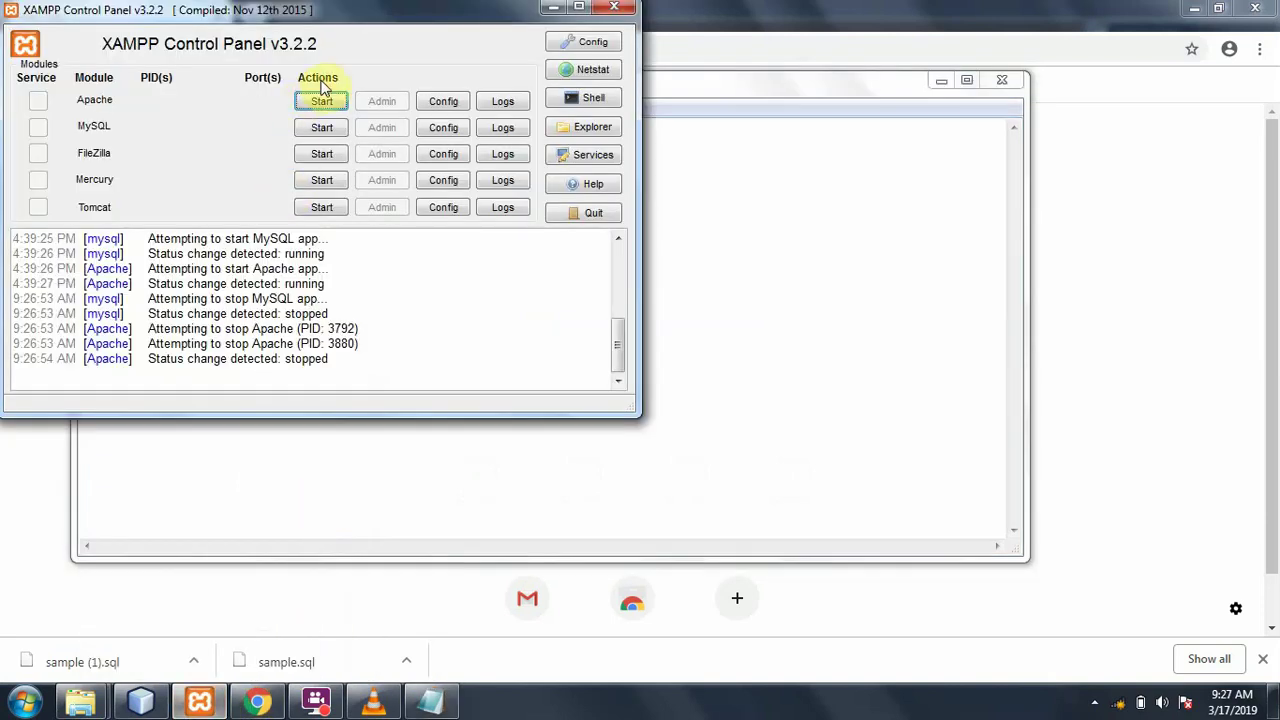
{"action": "left_click", "coordinate": [321, 127]}
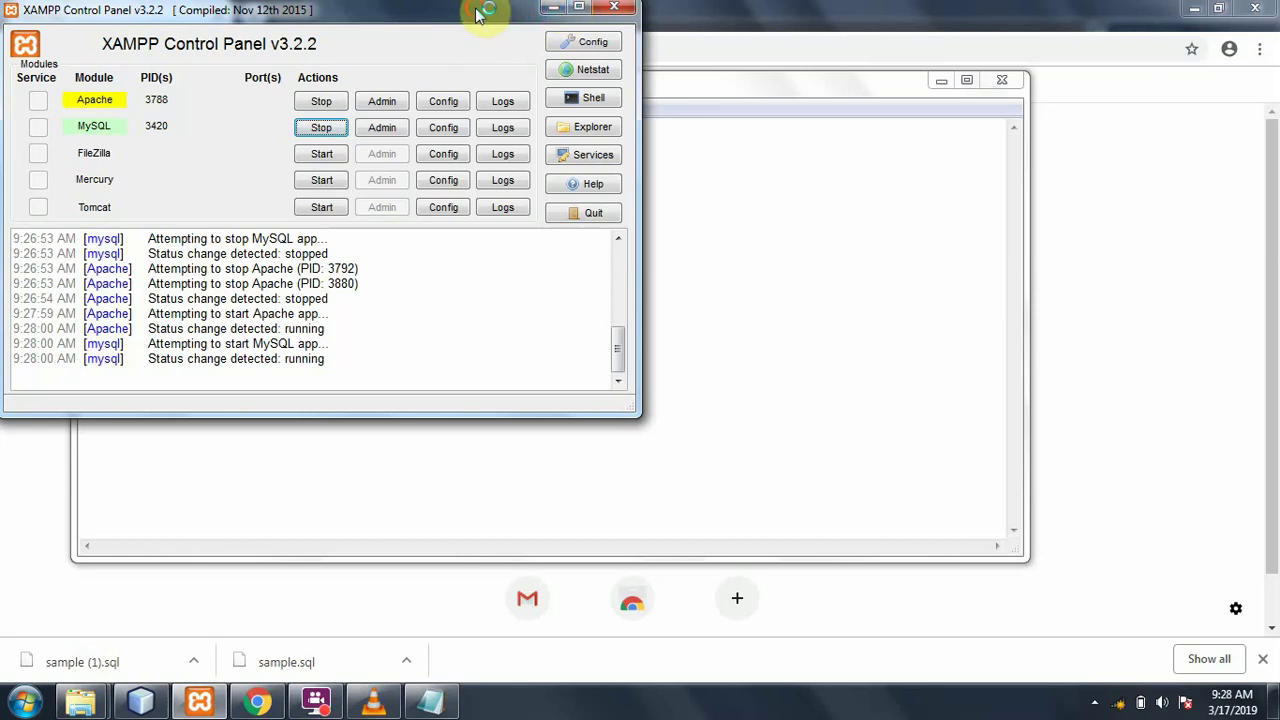
{"action": "left_click_drag", "start_coordinate": [480, 14], "coordinate": [985, 196]}
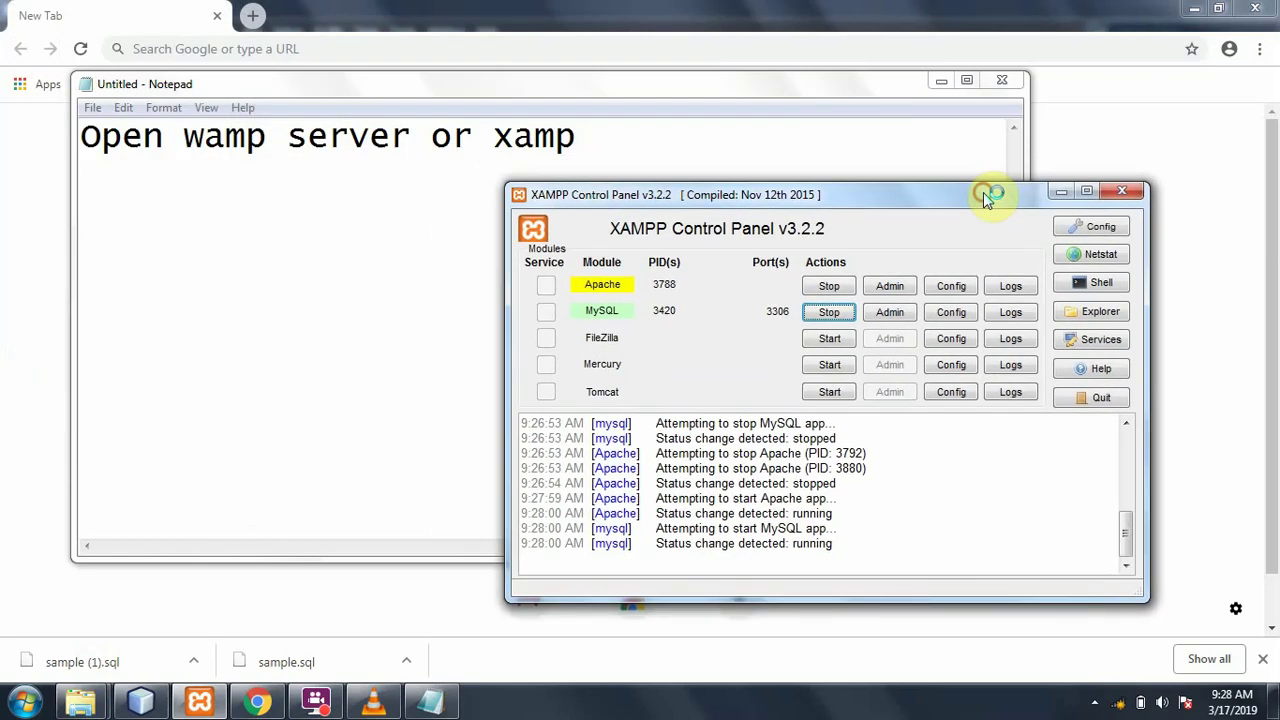
{"action": "left_click", "coordinate": [815, 313]}
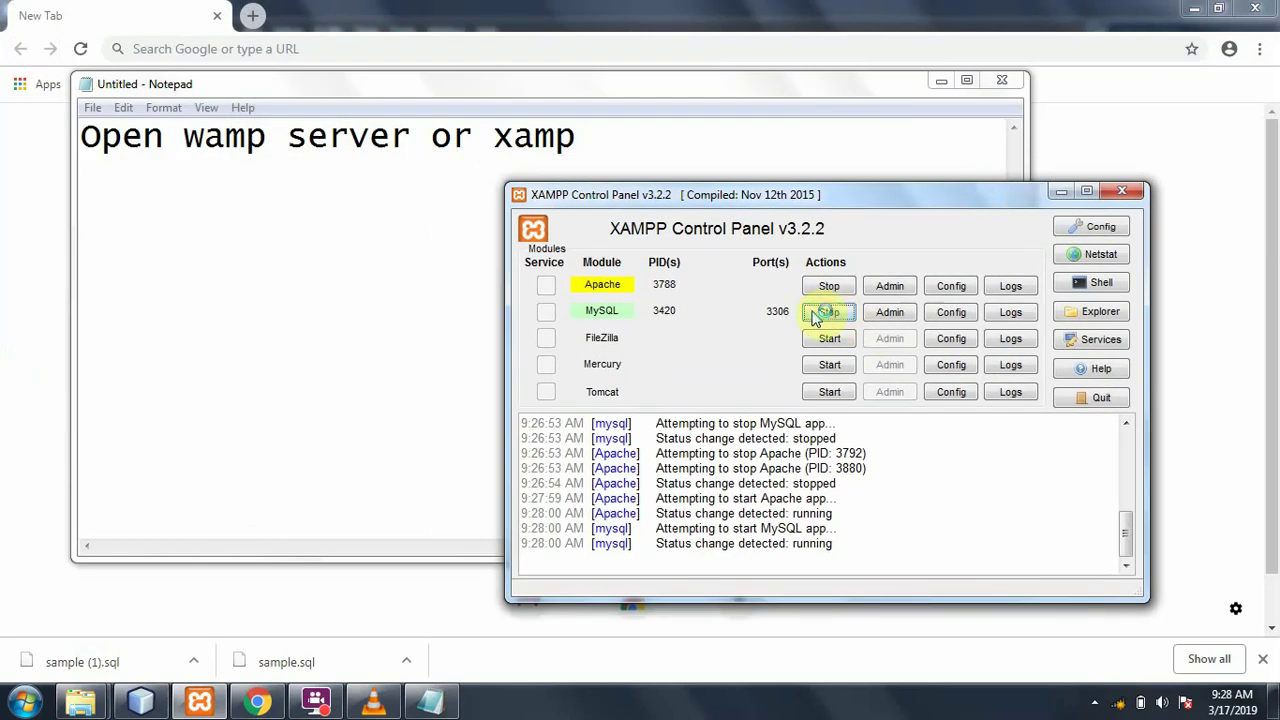
Return to the Notepad note and add the second line "Start Mysql and Apache"
{"action": "left_click", "coordinate": [633, 125]}
{"action": "key", "text": "ctrl+a"}
{"action": "key", "text": "Delete"}
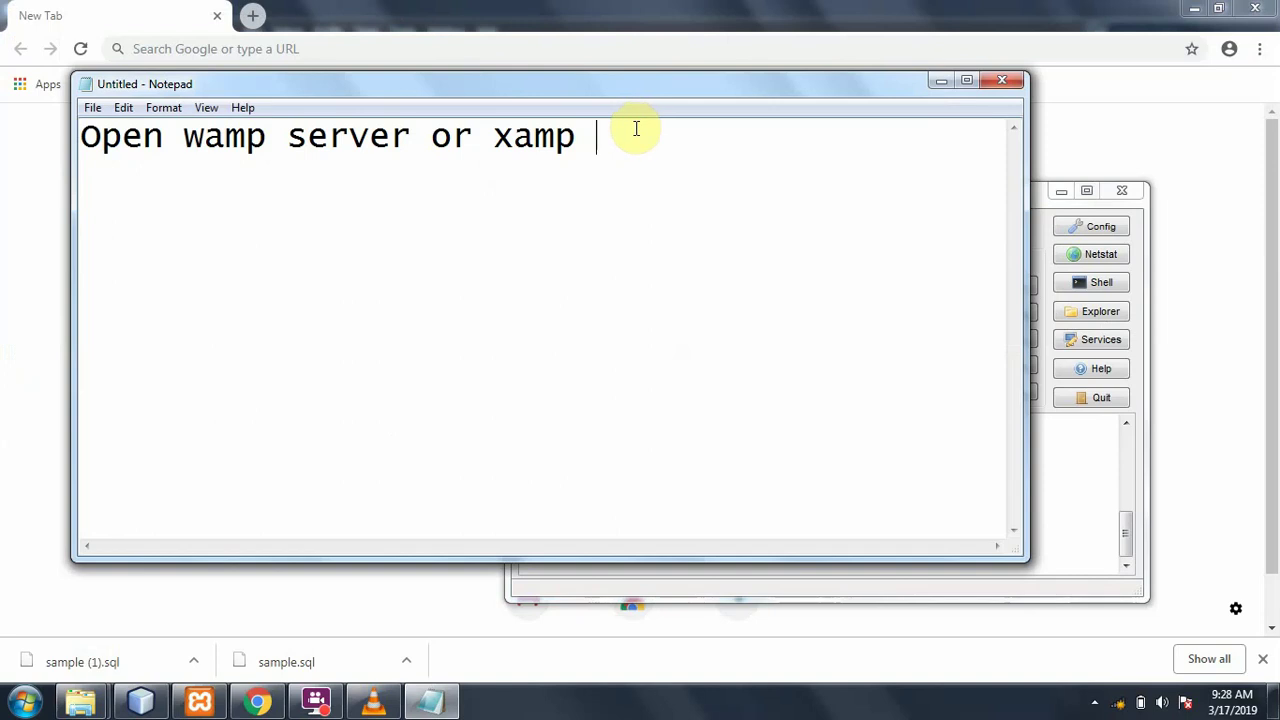
{"action": "key", "text": "Return"}
{"action": "type", "text": "Staetr"}
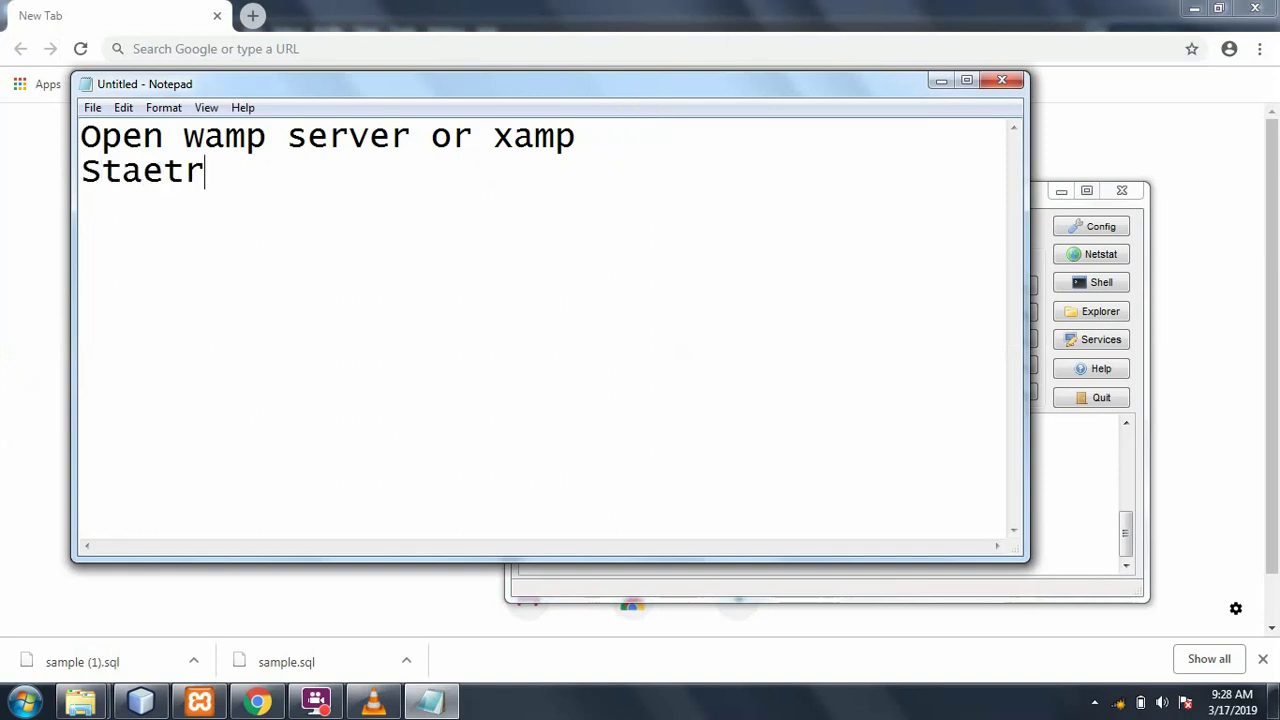
{"action": "key", "text": "BackSpace"}
{"action": "key", "text": "BackSpace"}
{"action": "key", "text": "BackSpace"}
{"action": "type", "text": "rt Mysql"}
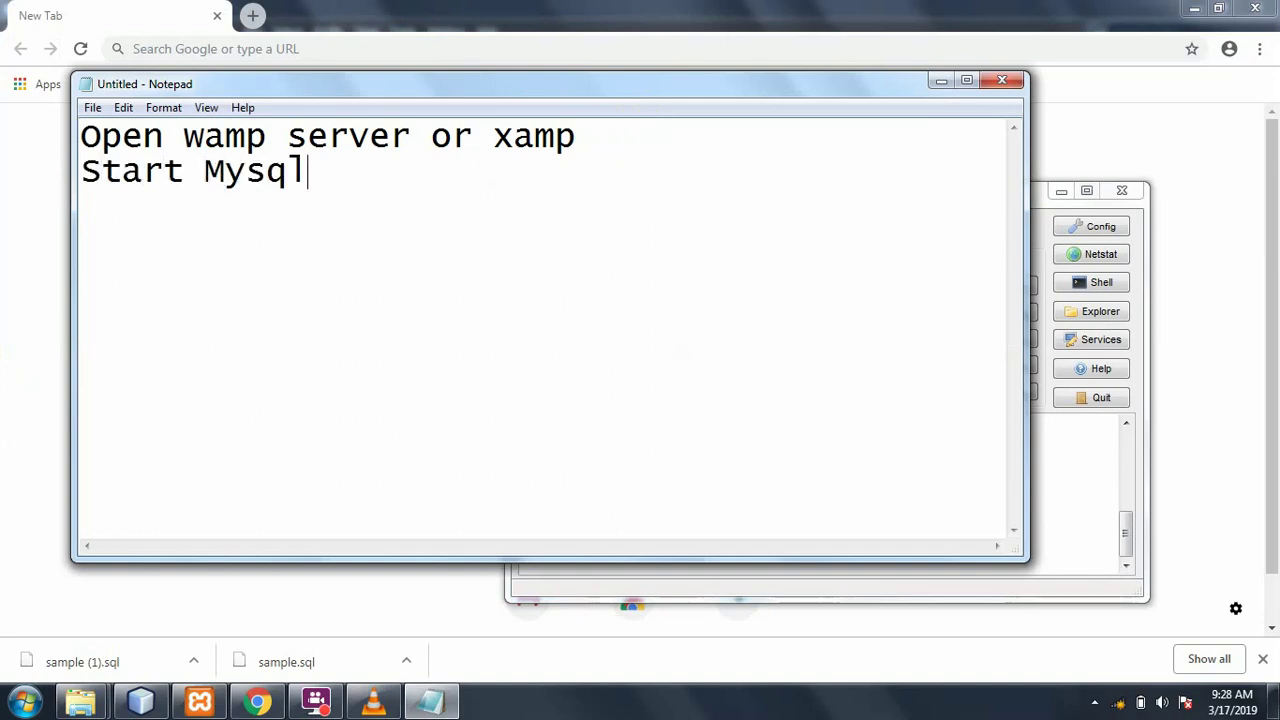
{"action": "type", "text": " and "}
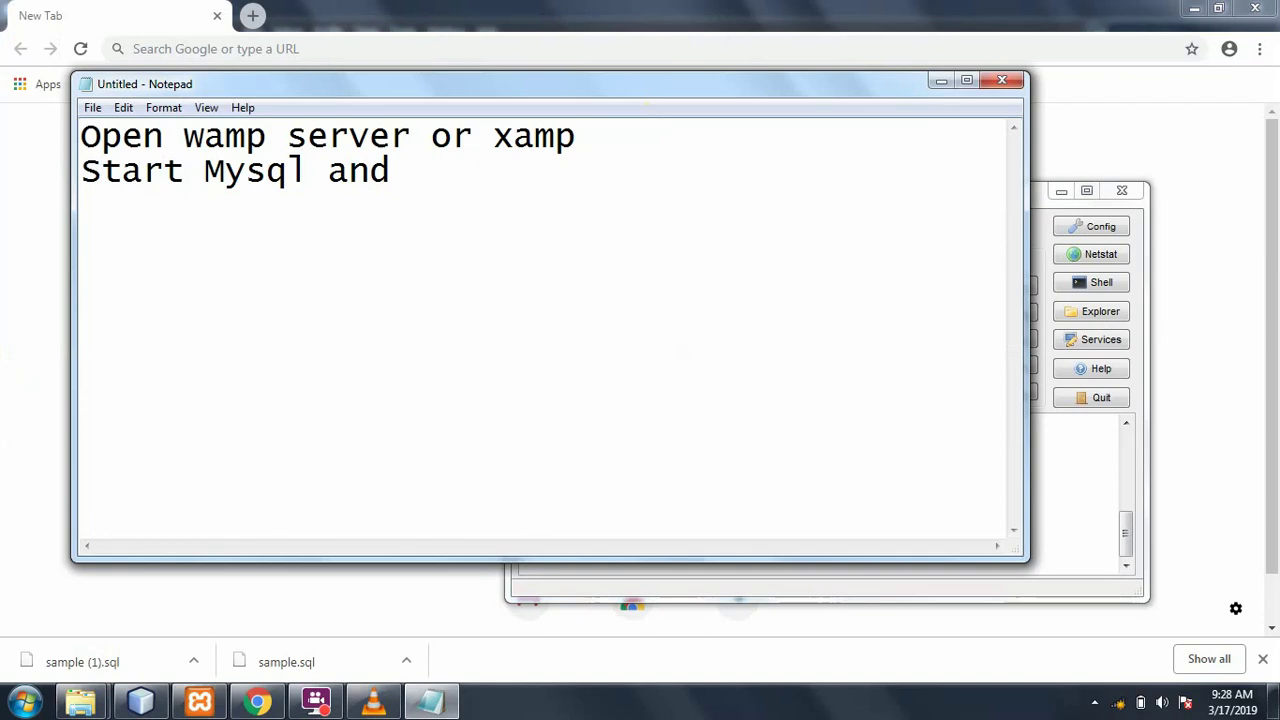
{"action": "type", "text": "Apache"}
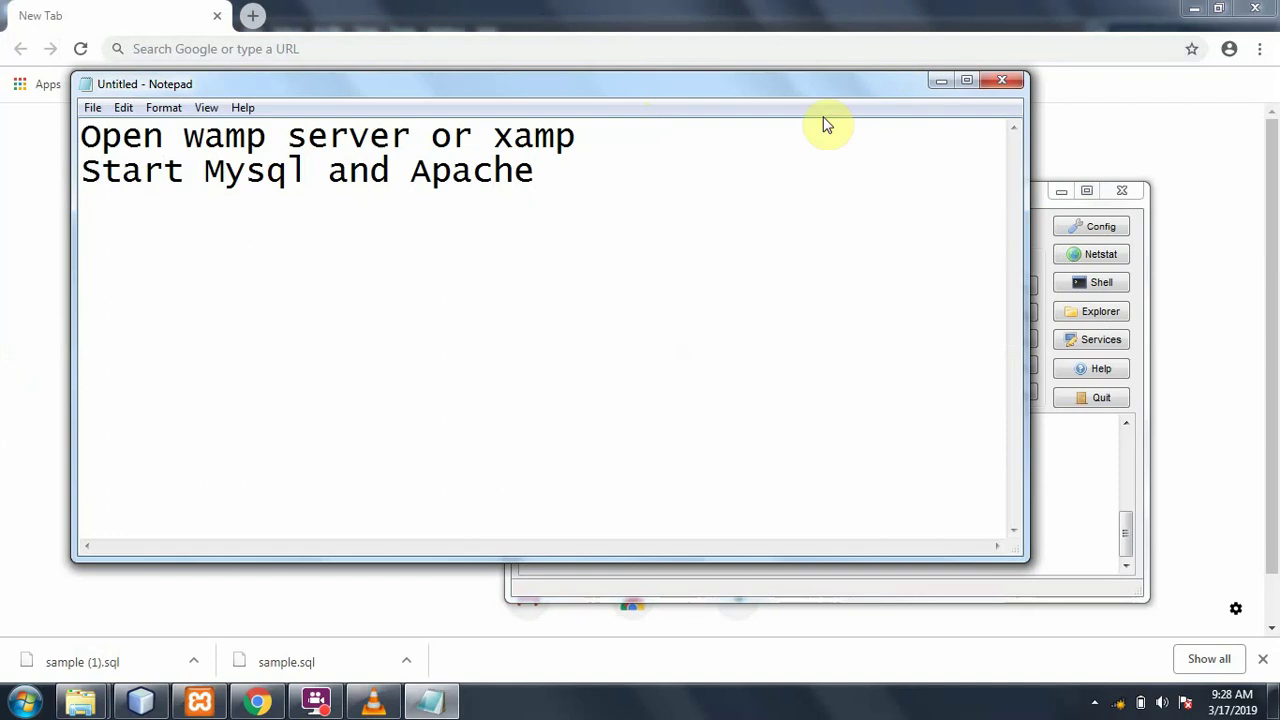
Add the third line "Open localhost in chrome or any browsers" to the note
{"action": "key", "text": "Return"}
{"action": "type", "text": "Open"}
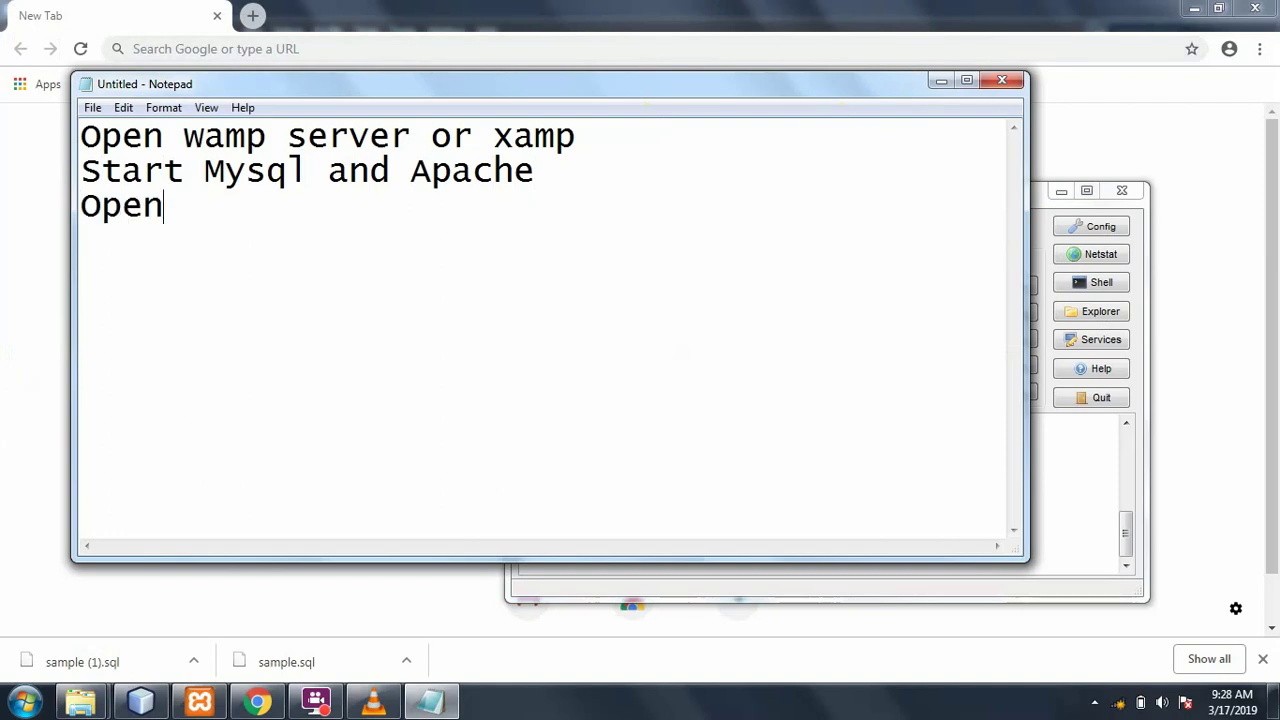
{"action": "type", "text": " localhost"}
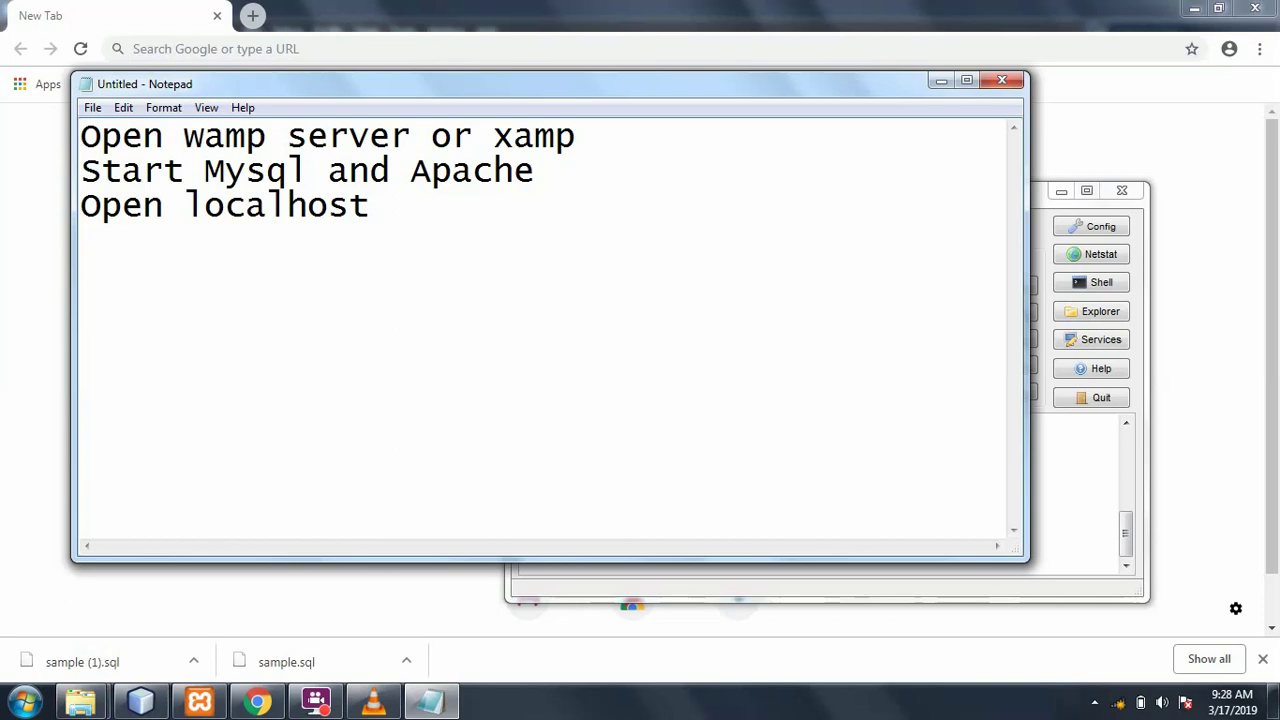
{"action": "type", "text": " in ch"}
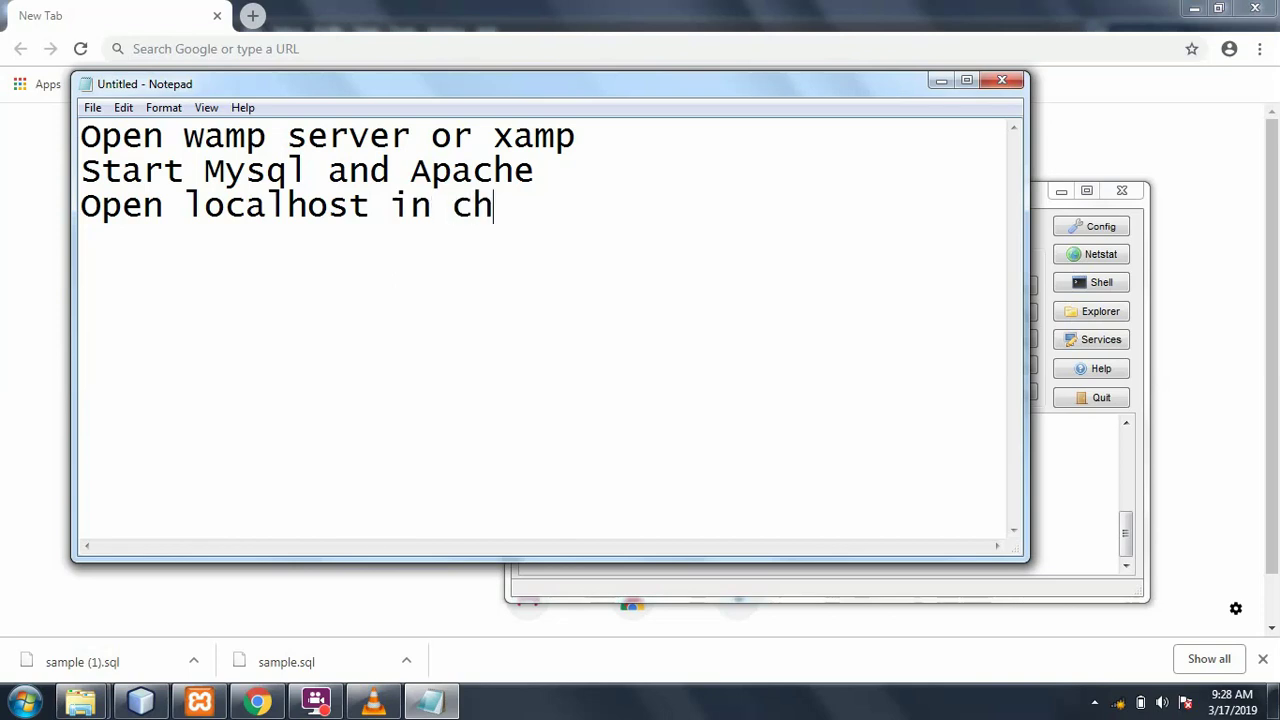
{"action": "type", "text": "rome"}
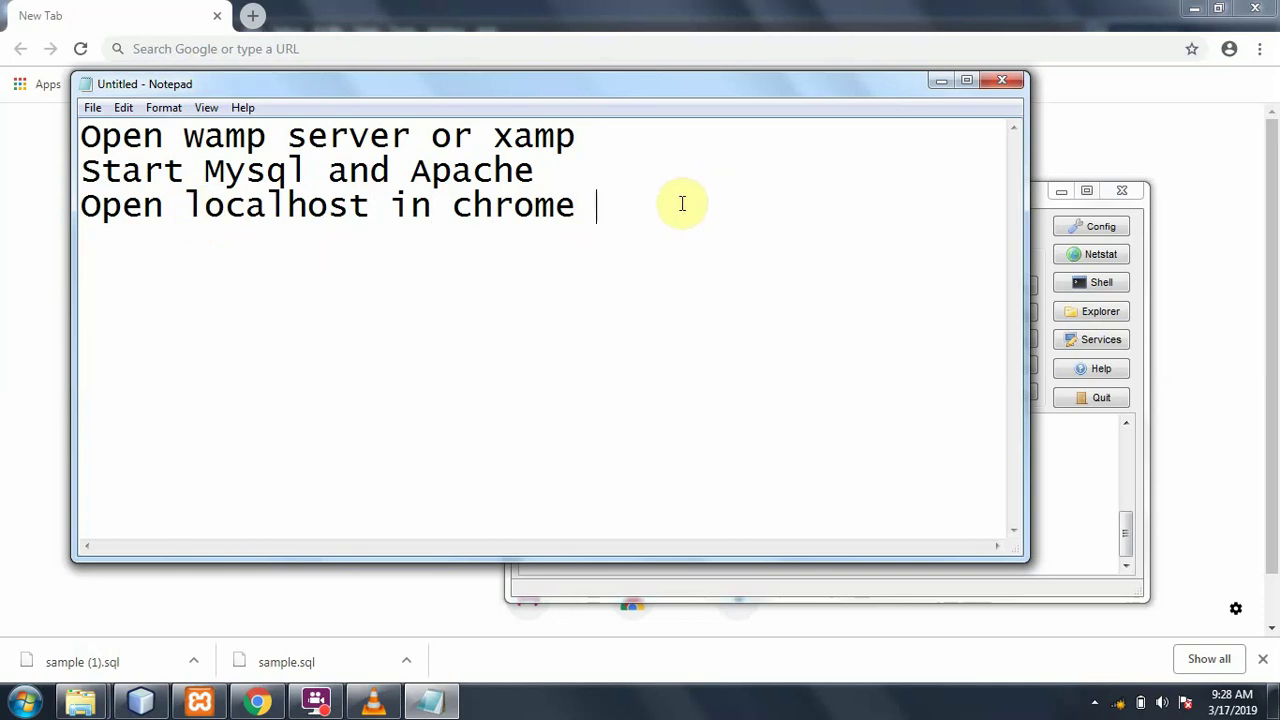
{"action": "type", "text": " or any vbr="}
{"action": "key", "text": "BackSpace"}
{"action": "key", "text": "BackSpace"}
{"action": "key", "text": "BackSpace"}
{"action": "key", "text": "BackSpace"}
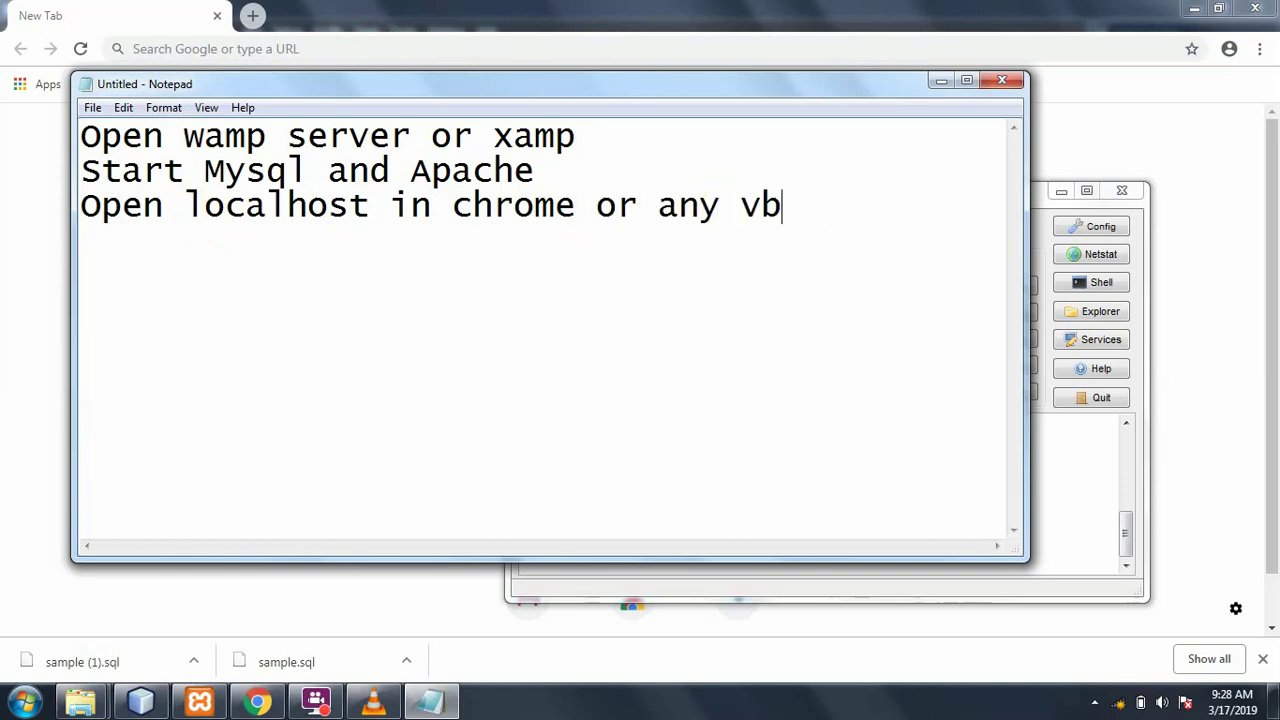
{"action": "type", "text": "browse"}
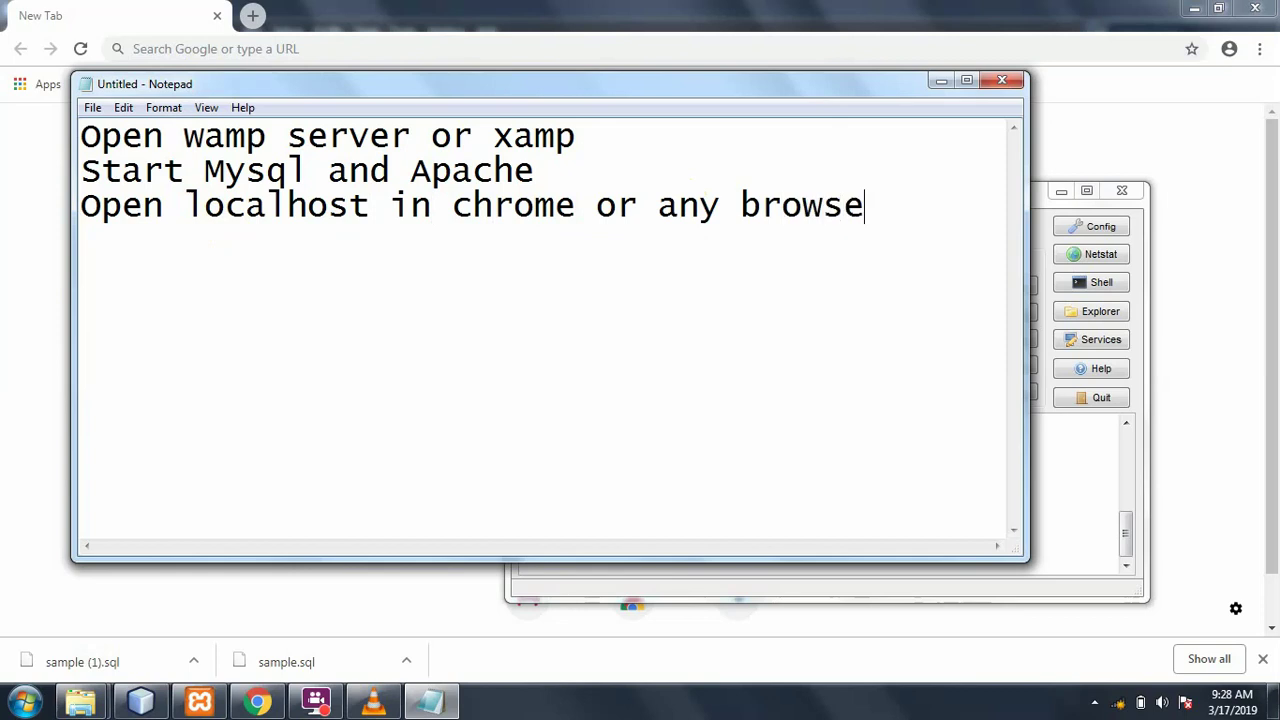
{"action": "type", "text": "rs"}
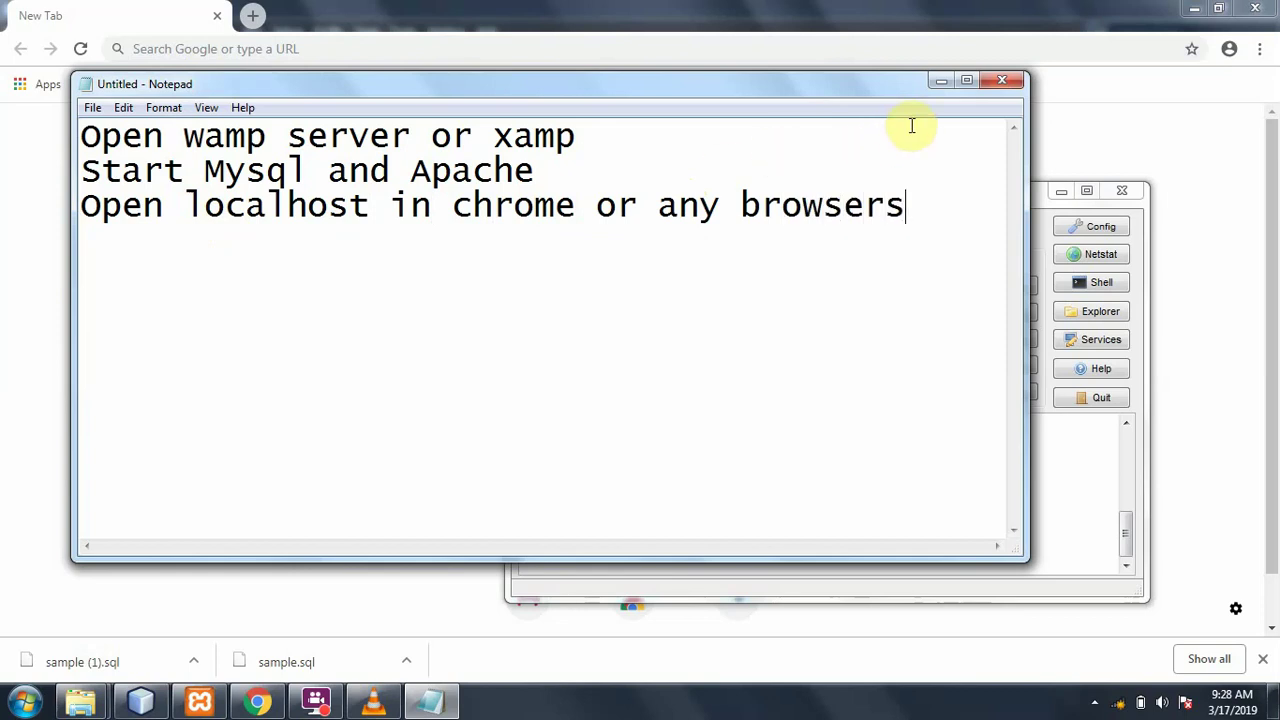
Switch to Chrome, load localhost, and open phpMyAdmin from the XAMPP dashboard
{"action": "left_click", "coordinate": [940, 80]}
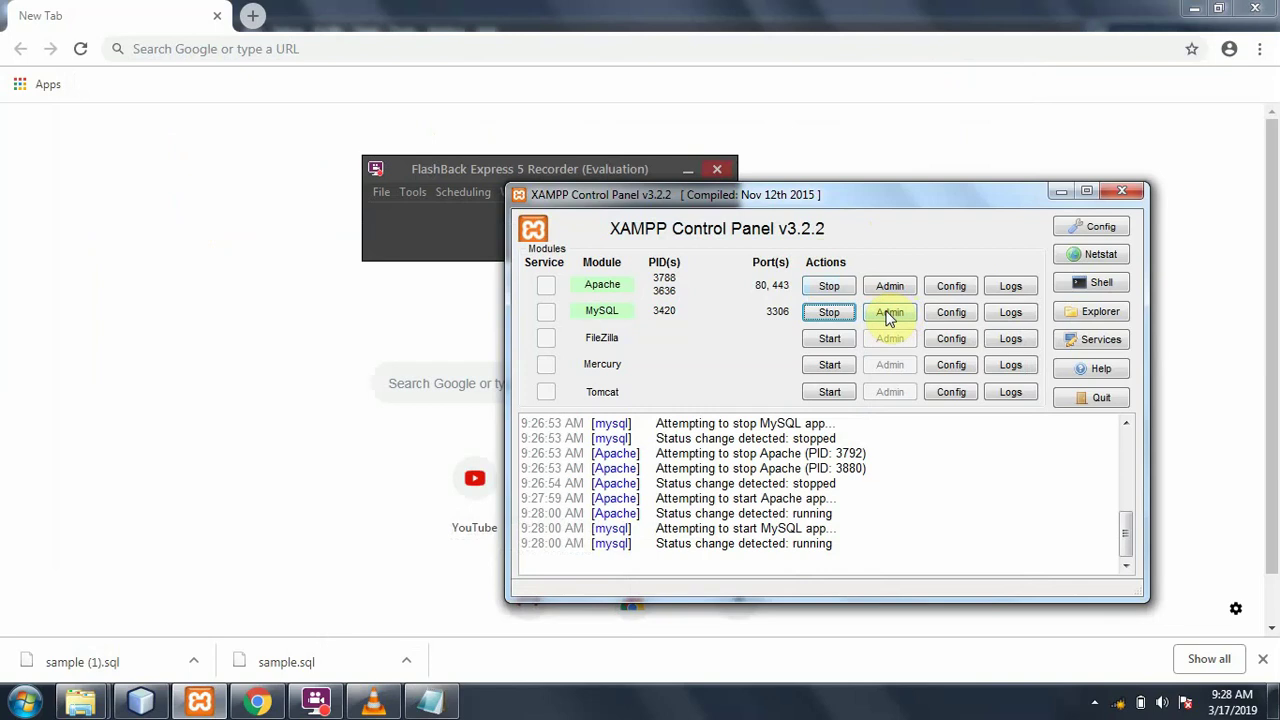
{"action": "left_click", "coordinate": [465, 57]}
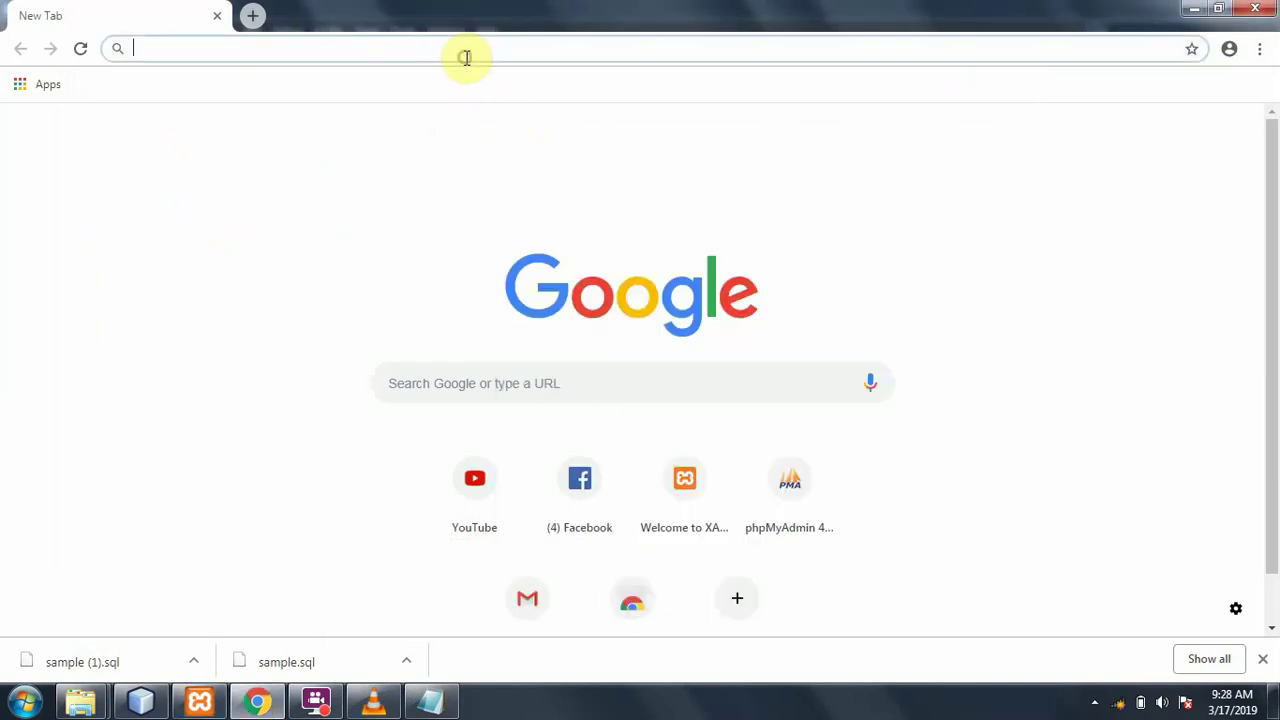
{"action": "type", "text": "localhost"}
{"action": "key", "text": "Return"}
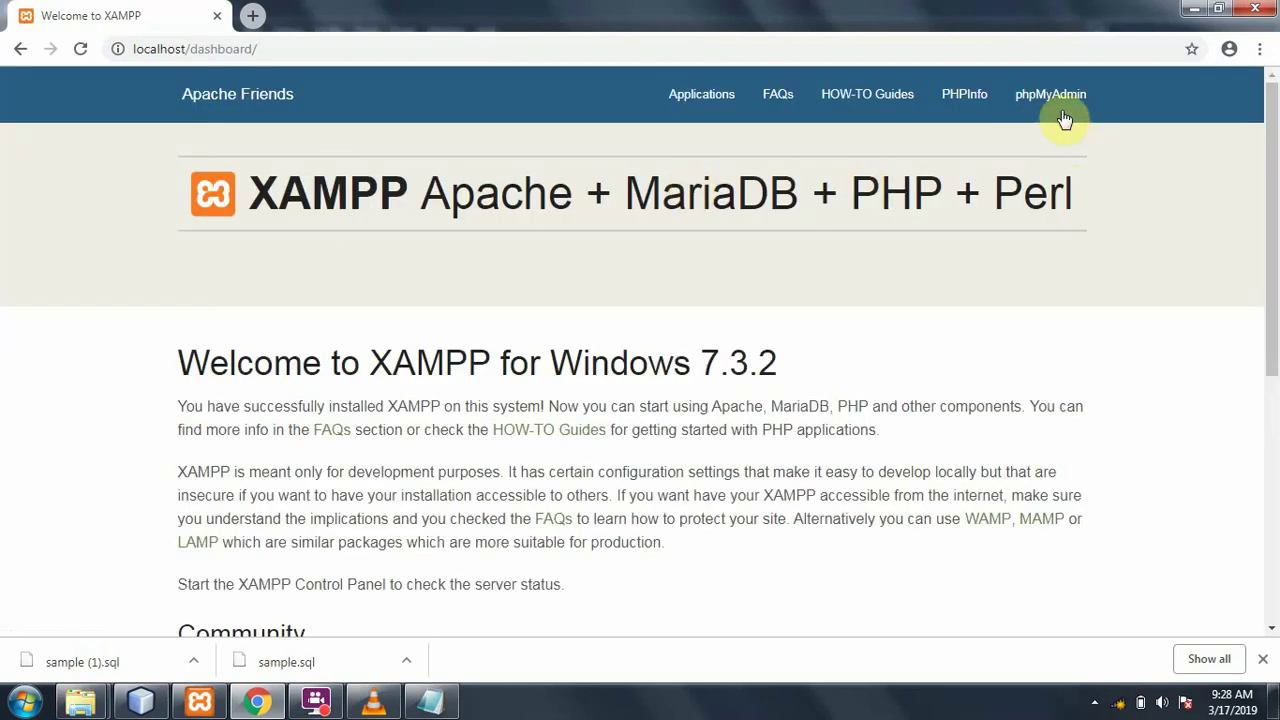
{"action": "left_click", "coordinate": [1059, 93]}
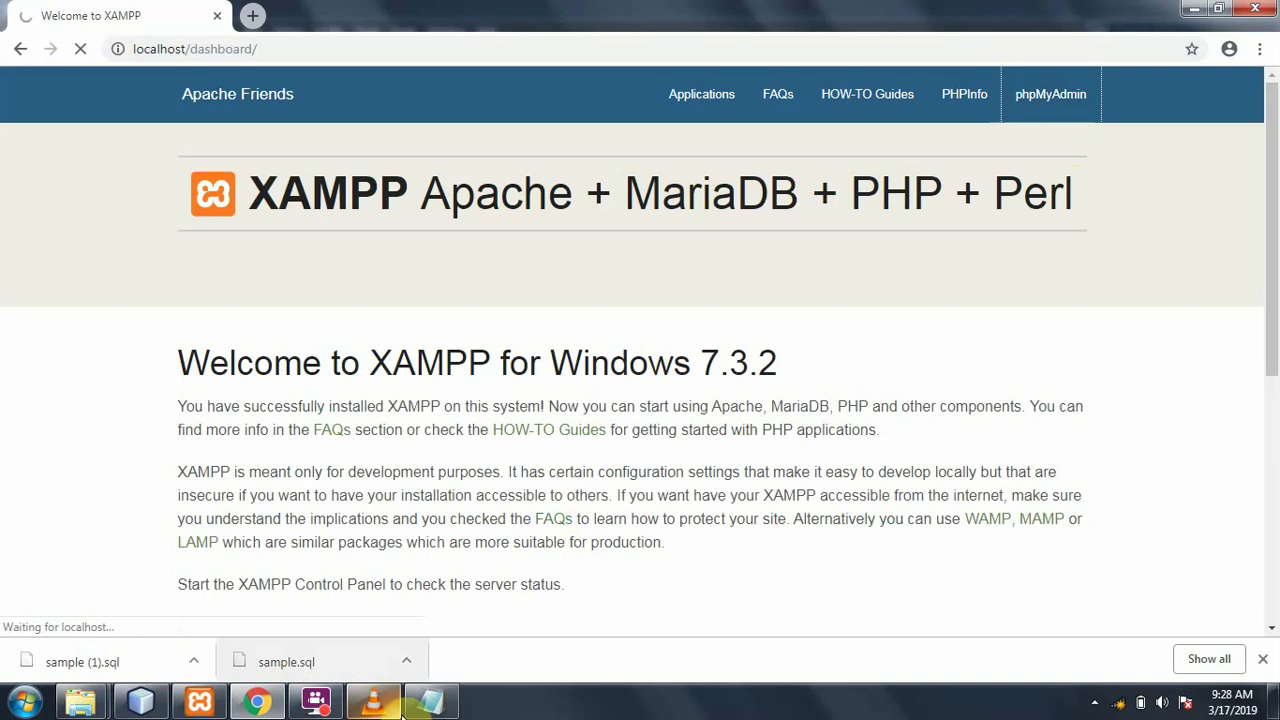
Bring the Notepad note back and add the fourth line "select phpmyadmin"
{"action": "left_click", "coordinate": [430, 701]}
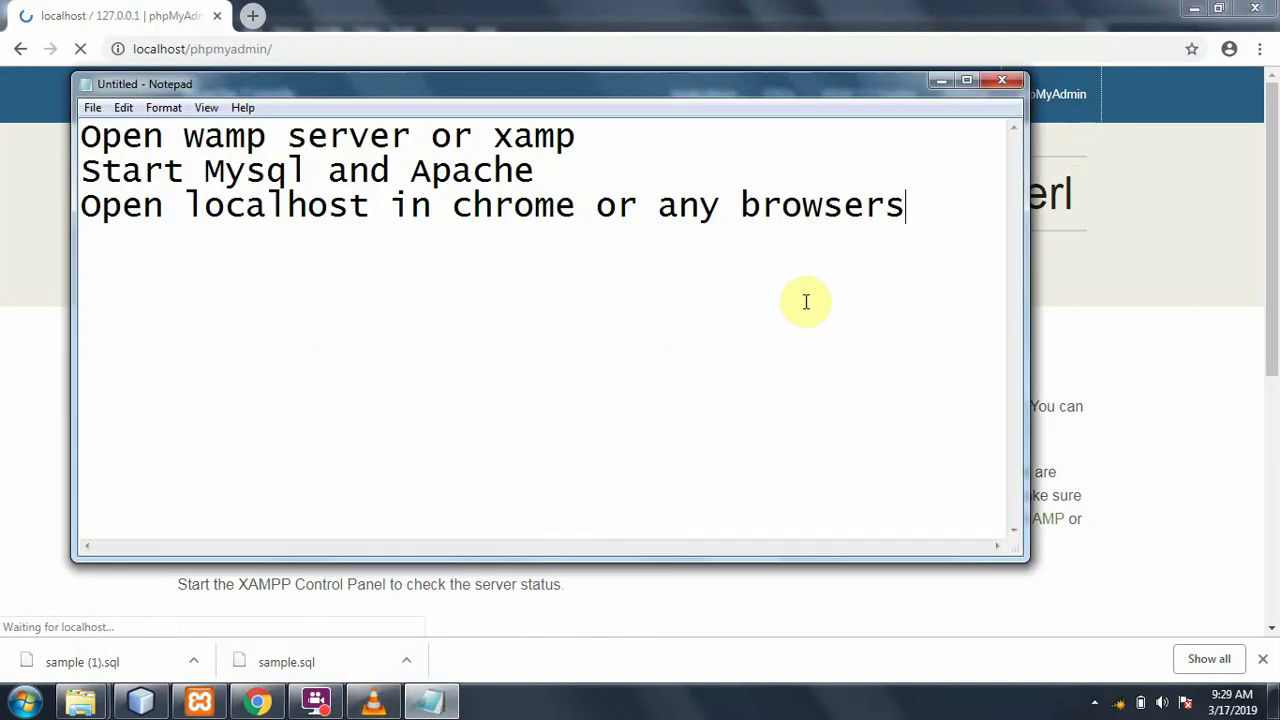
{"action": "key", "text": "Return"}
{"action": "type", "text": "sele"}
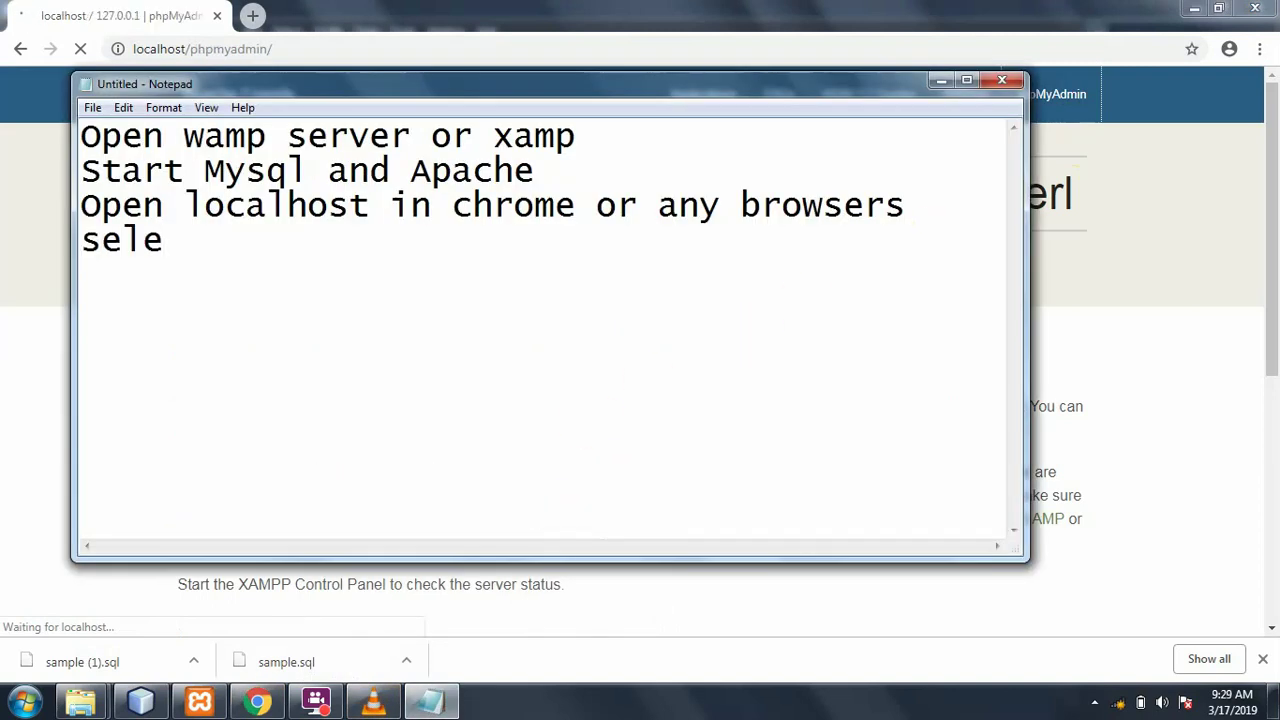
{"action": "type", "text": "ct phyp"}
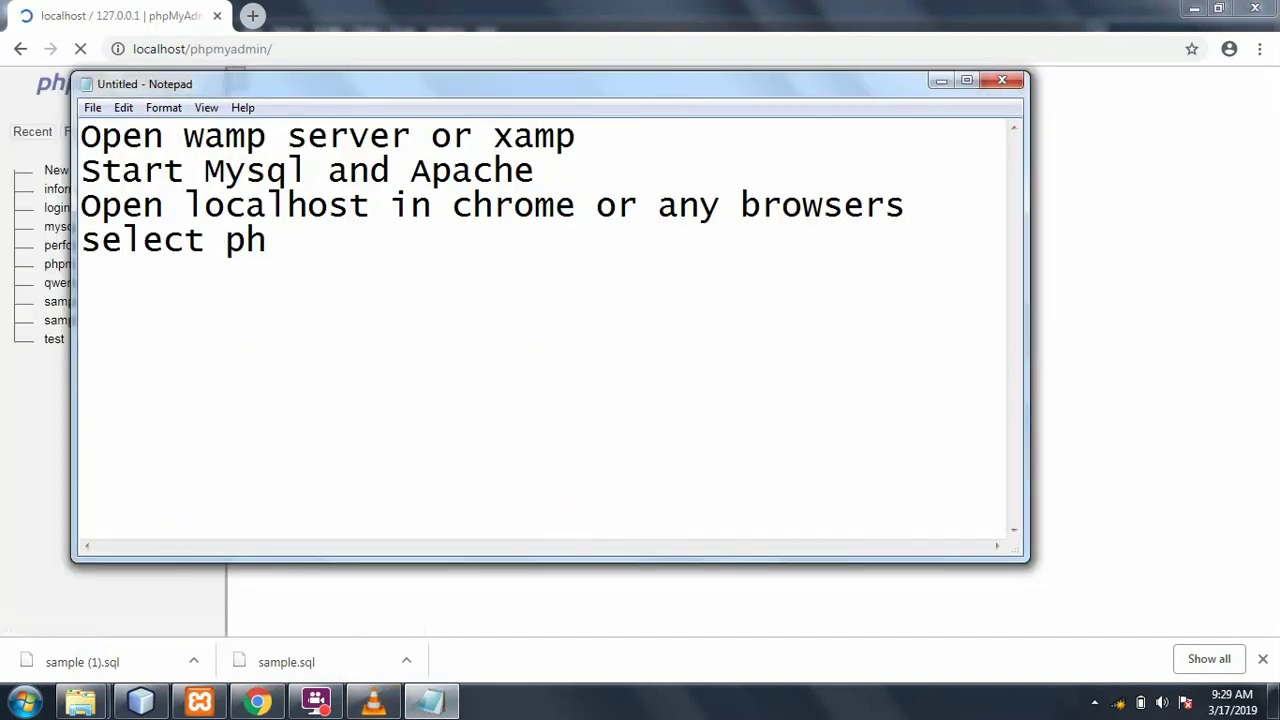
{"action": "key", "text": "BackSpace"}
{"action": "key", "text": "BackSpace"}
{"action": "type", "text": "pmys"}
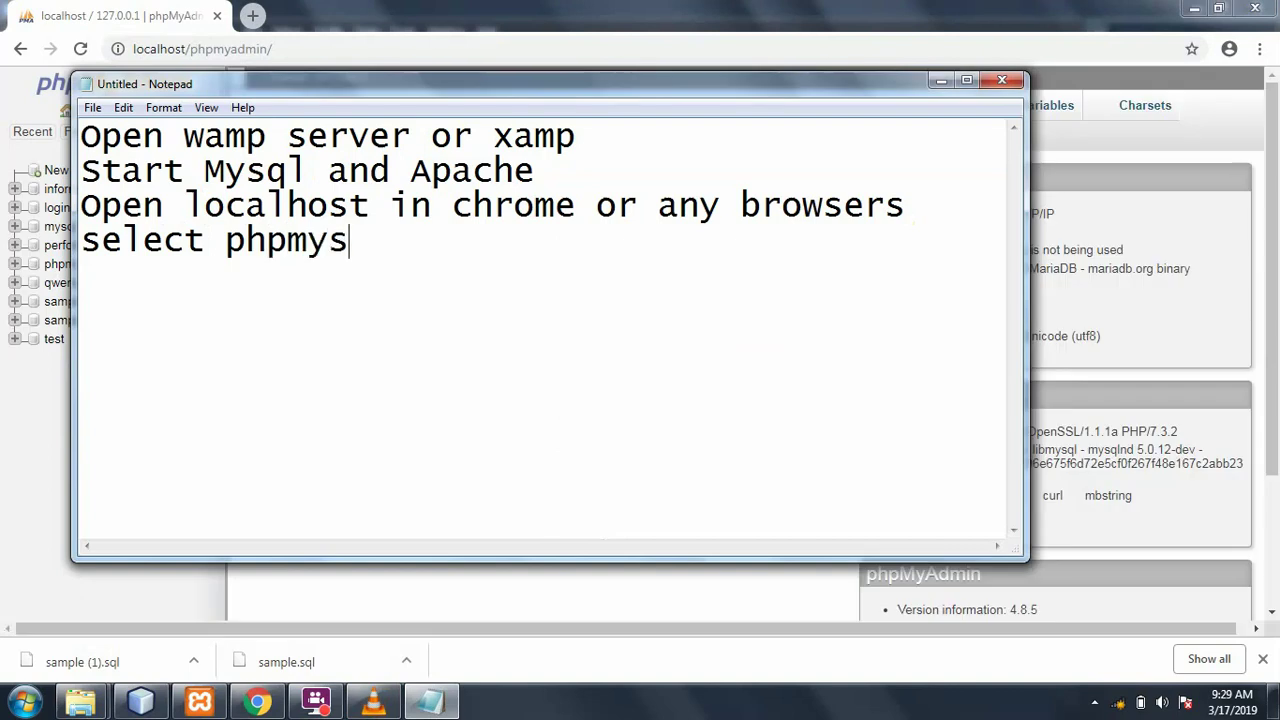
{"action": "key", "text": "BackSpace"}
{"action": "type", "text": "admin"}
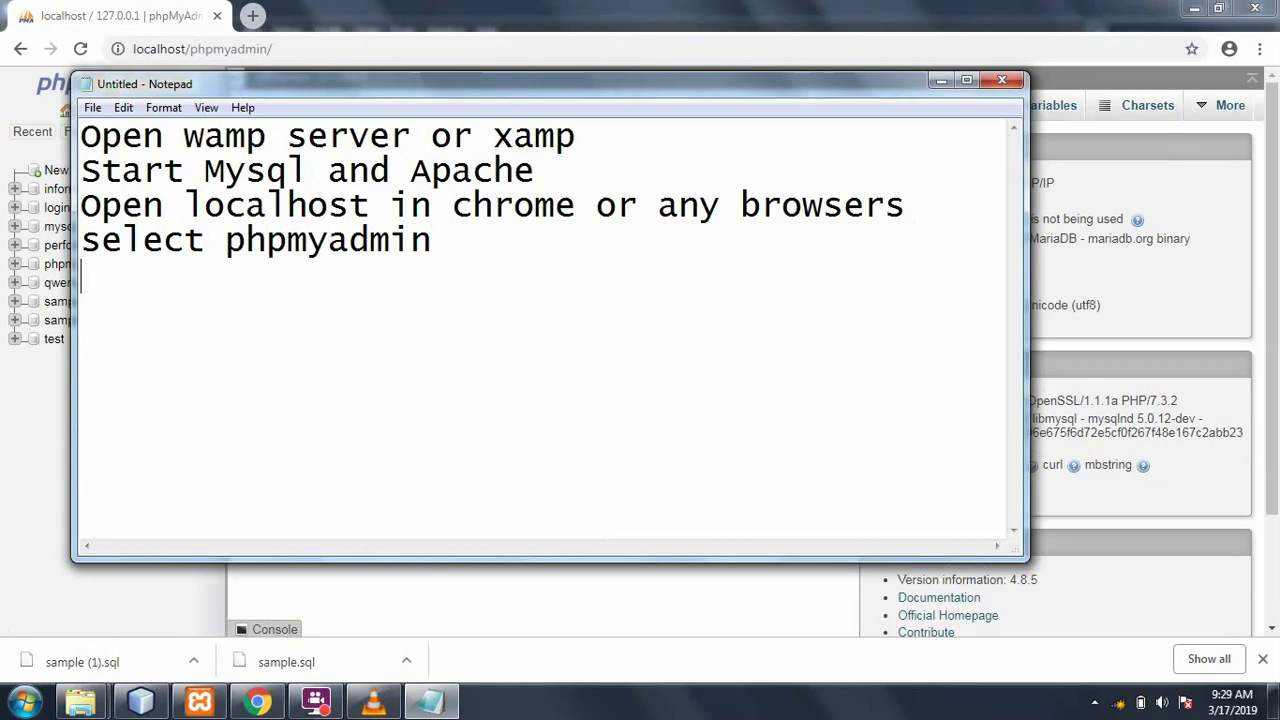
Add two login lines to the note: "username: root" and "password: leave it blank"
{"action": "key", "text": "Return"}
{"action": "type", "text": "usernaem"}
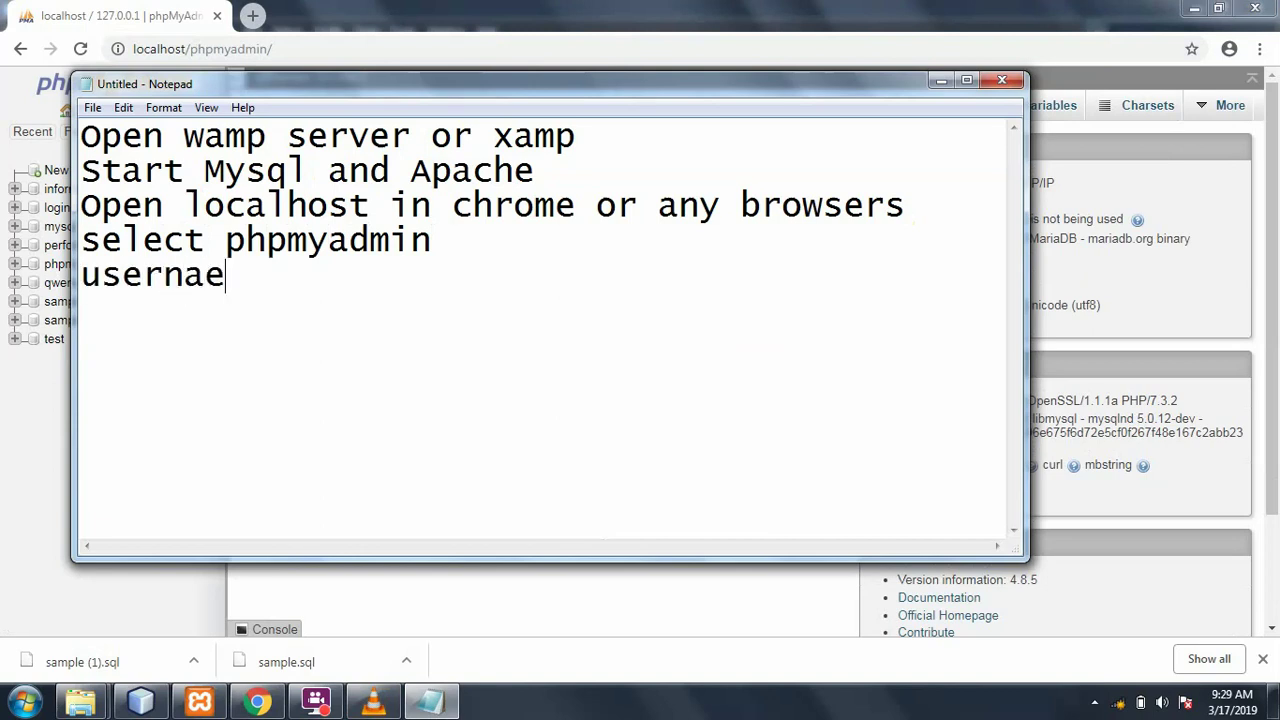
{"action": "key", "text": "BackSpace"}
{"action": "key", "text": "BackSpace"}
{"action": "type", "text": "me: "}
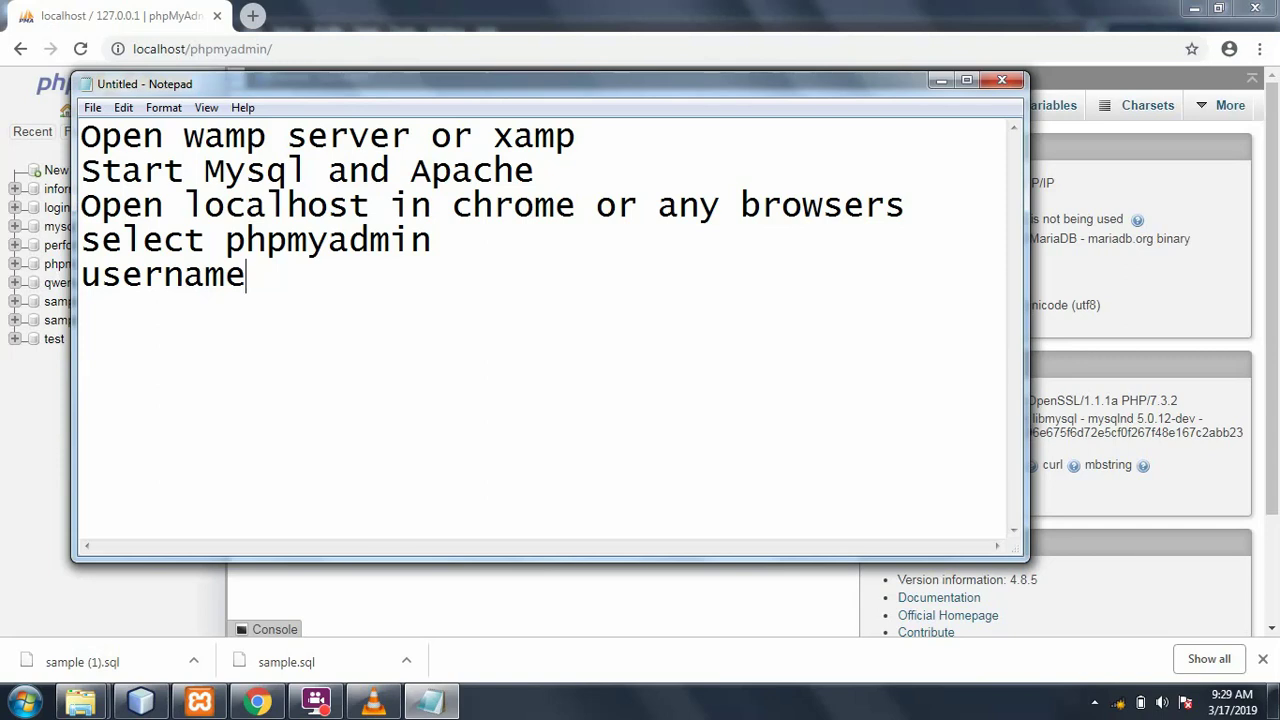
{"action": "type", "text": "root"}
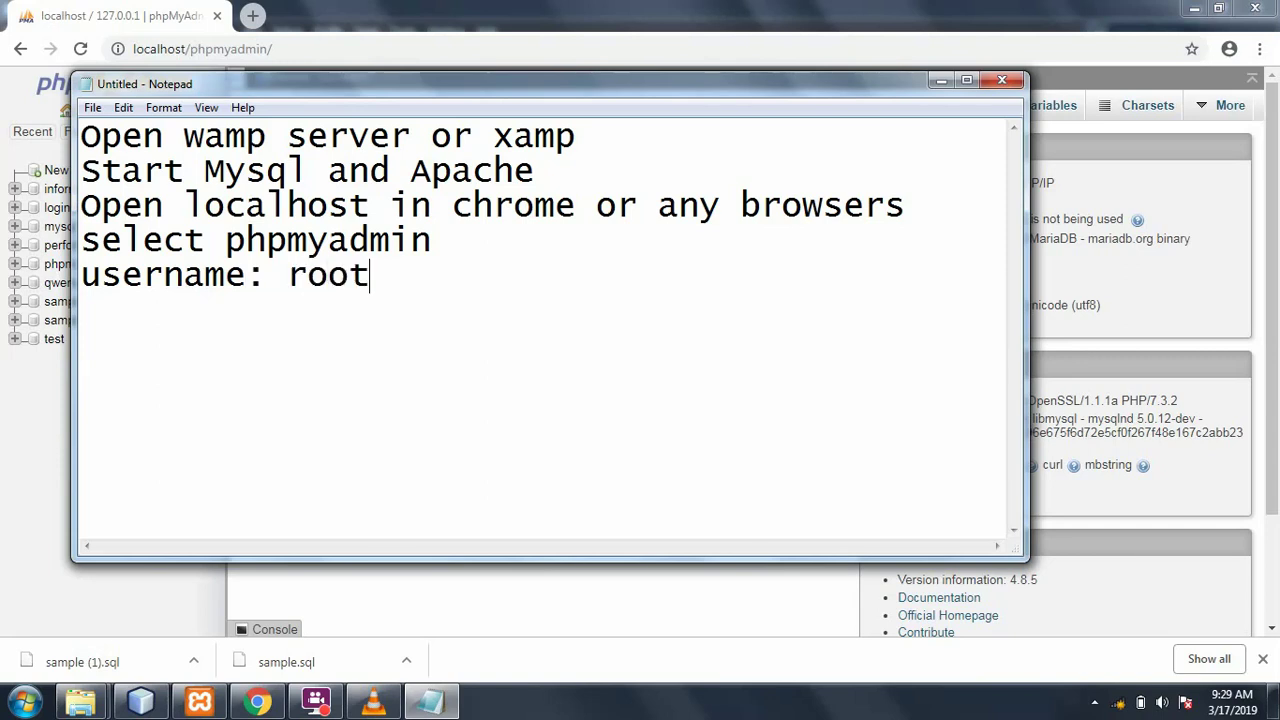
{"action": "key", "text": "Return"}
{"action": "type", "text": "password"}
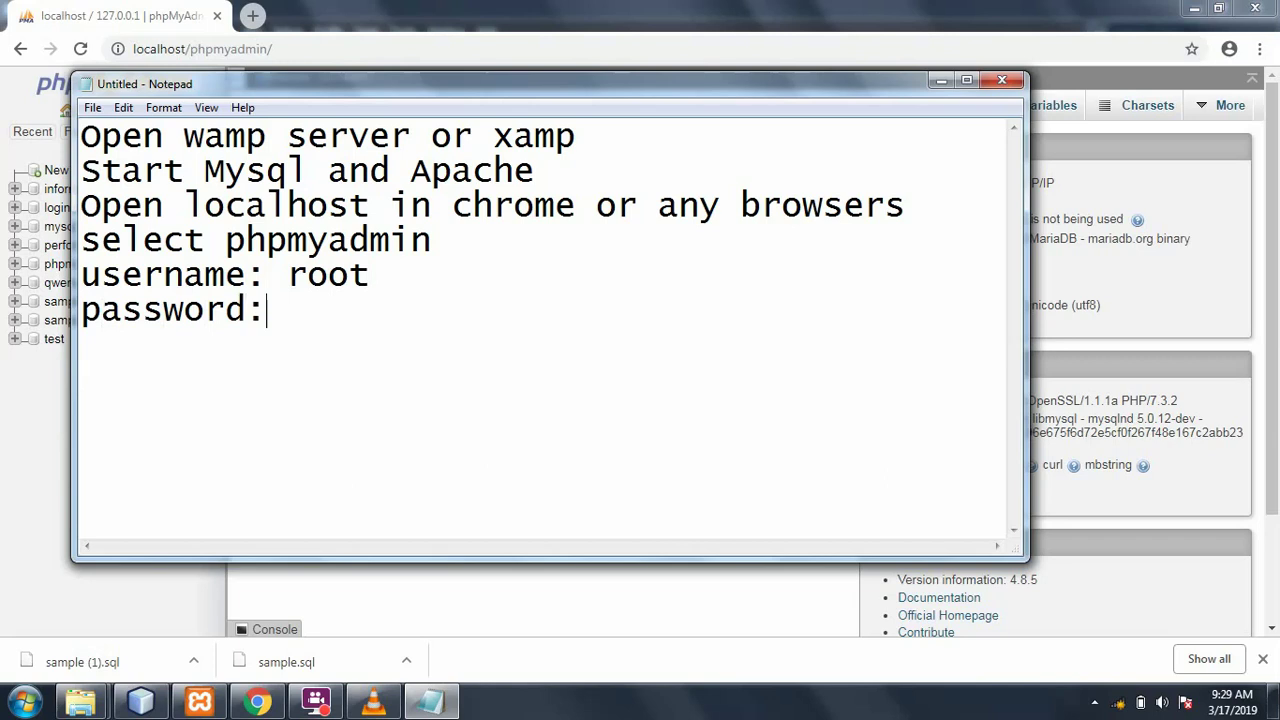
{"action": "type", "text": ": leav"}
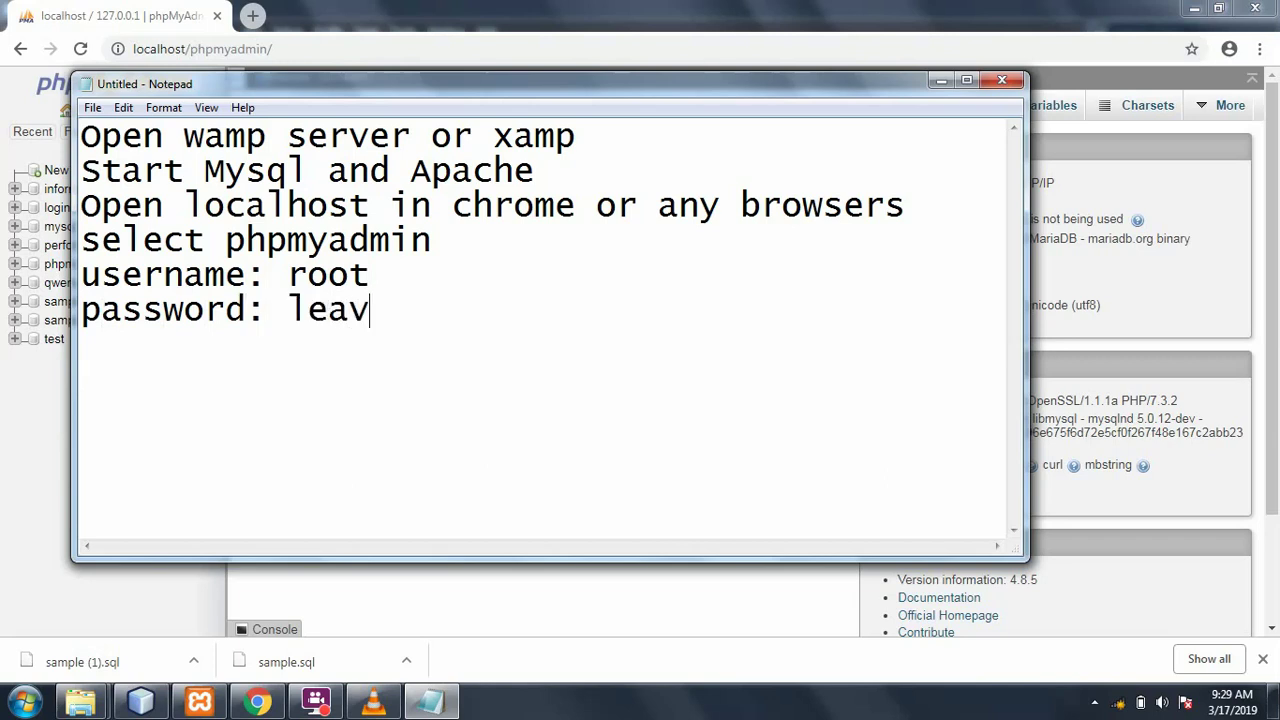
{"action": "type", "text": "e it blank"}
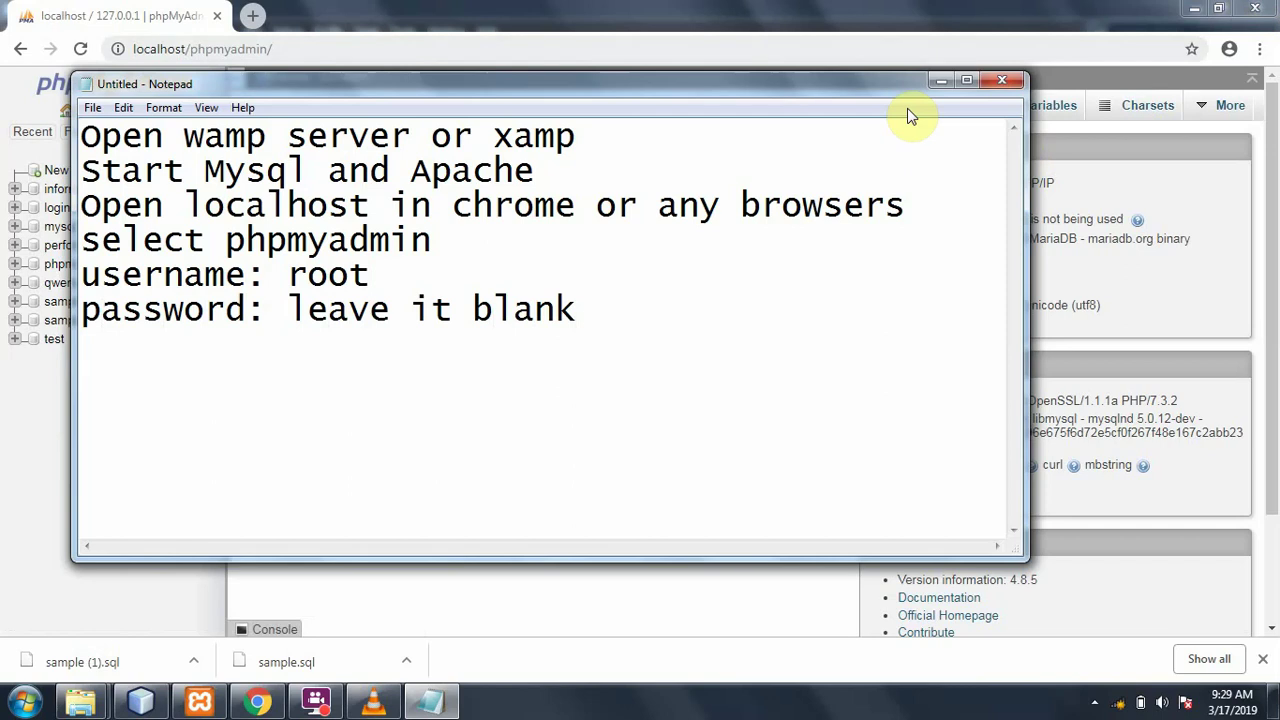
Go back to phpMyAdmin in Chrome and open the database named sample
{"action": "left_click", "coordinate": [941, 80]}
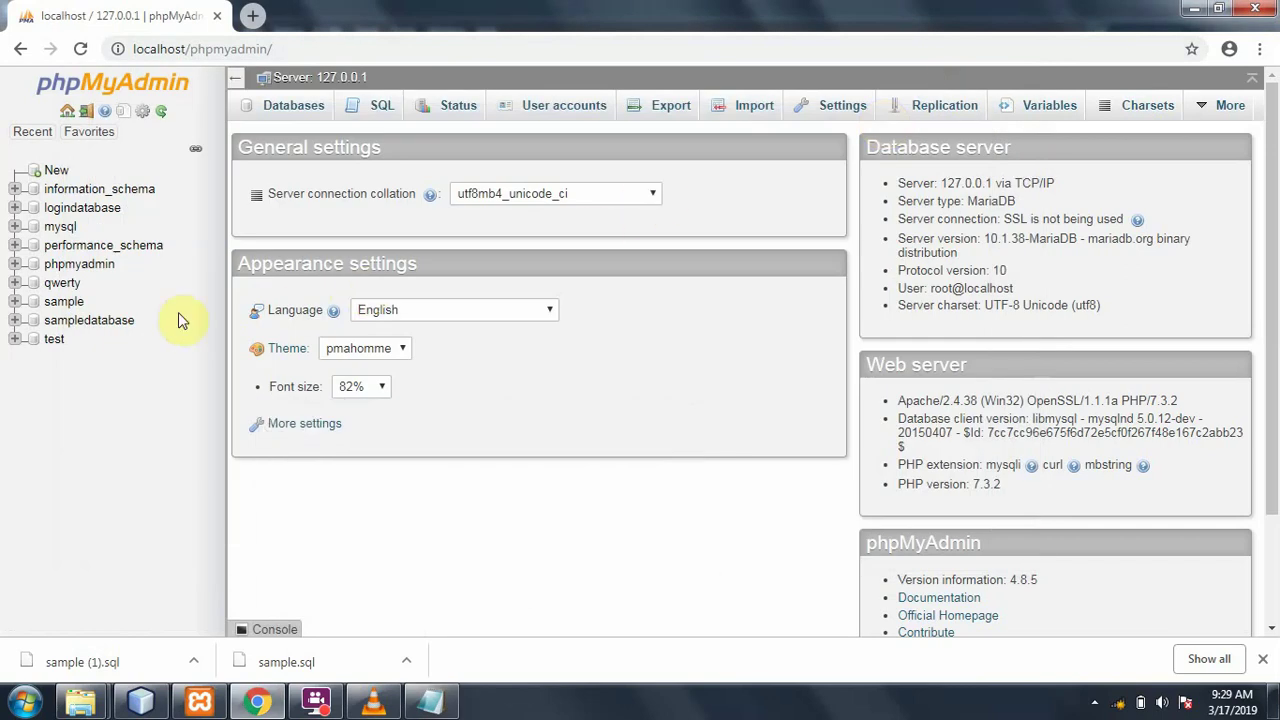
{"action": "left_click", "coordinate": [63, 301]}
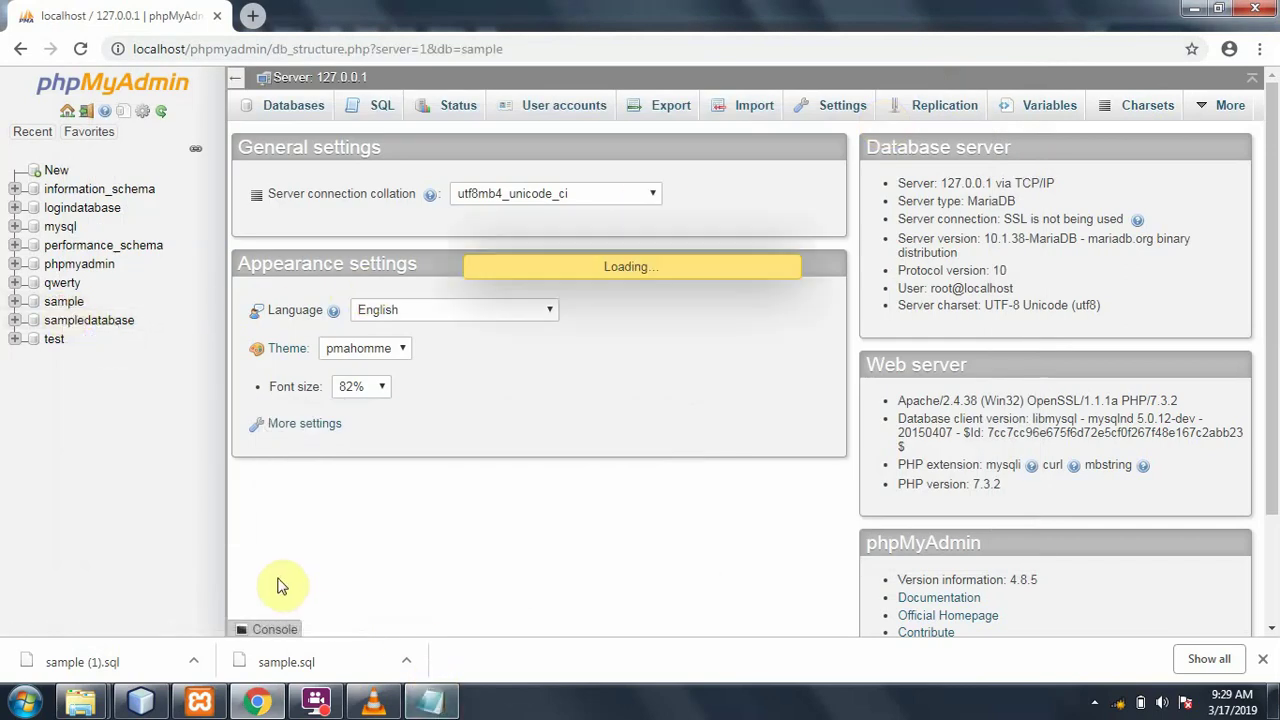
Open the database named sampledatabase, and add the line "select database you want to export" to the Notepad note
{"action": "left_click", "coordinate": [88, 322]}
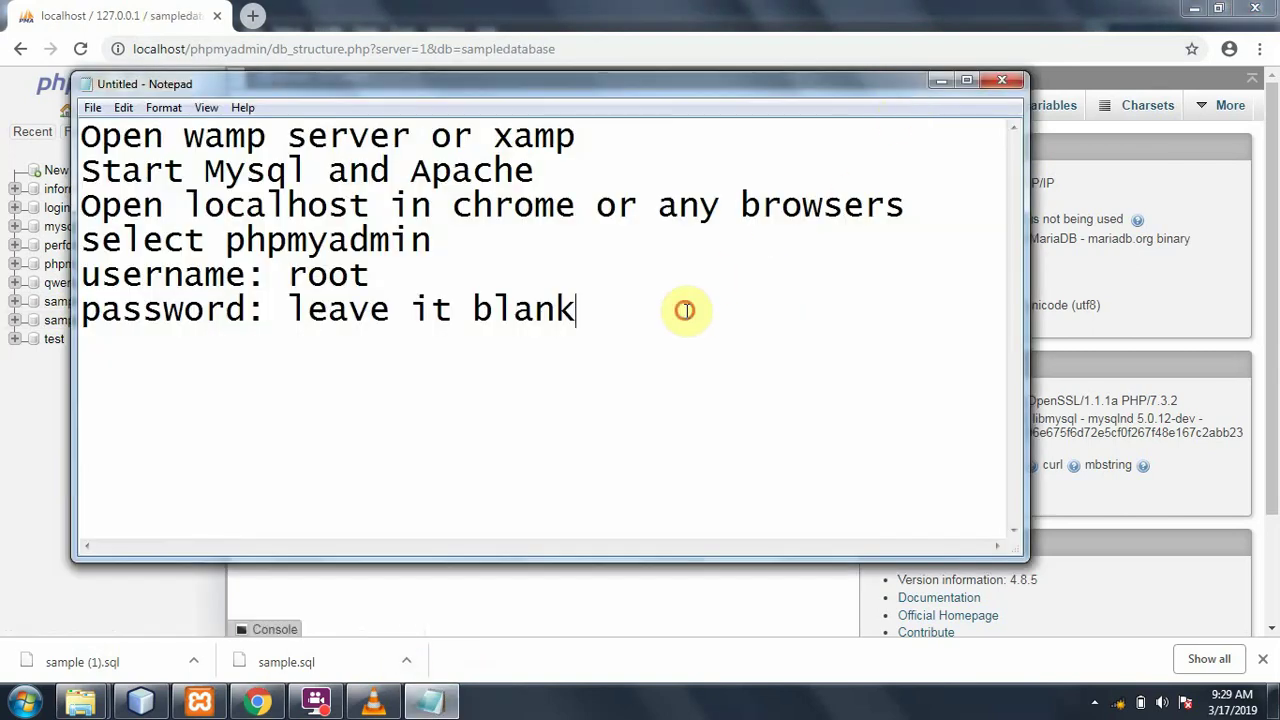
{"action": "key", "text": "Return"}
{"action": "type", "text": "select dat5a"}
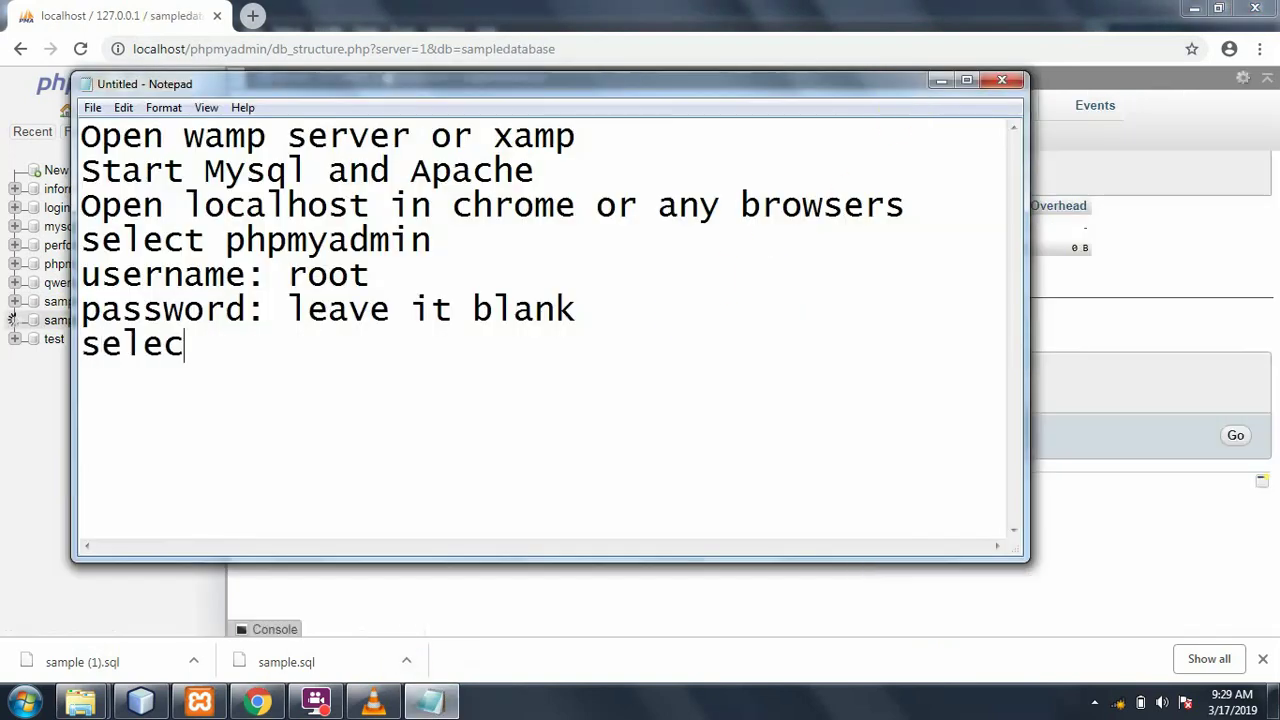
{"action": "key", "text": "BackSpace"}
{"action": "key", "text": "BackSpace"}
{"action": "type", "text": "aba"}
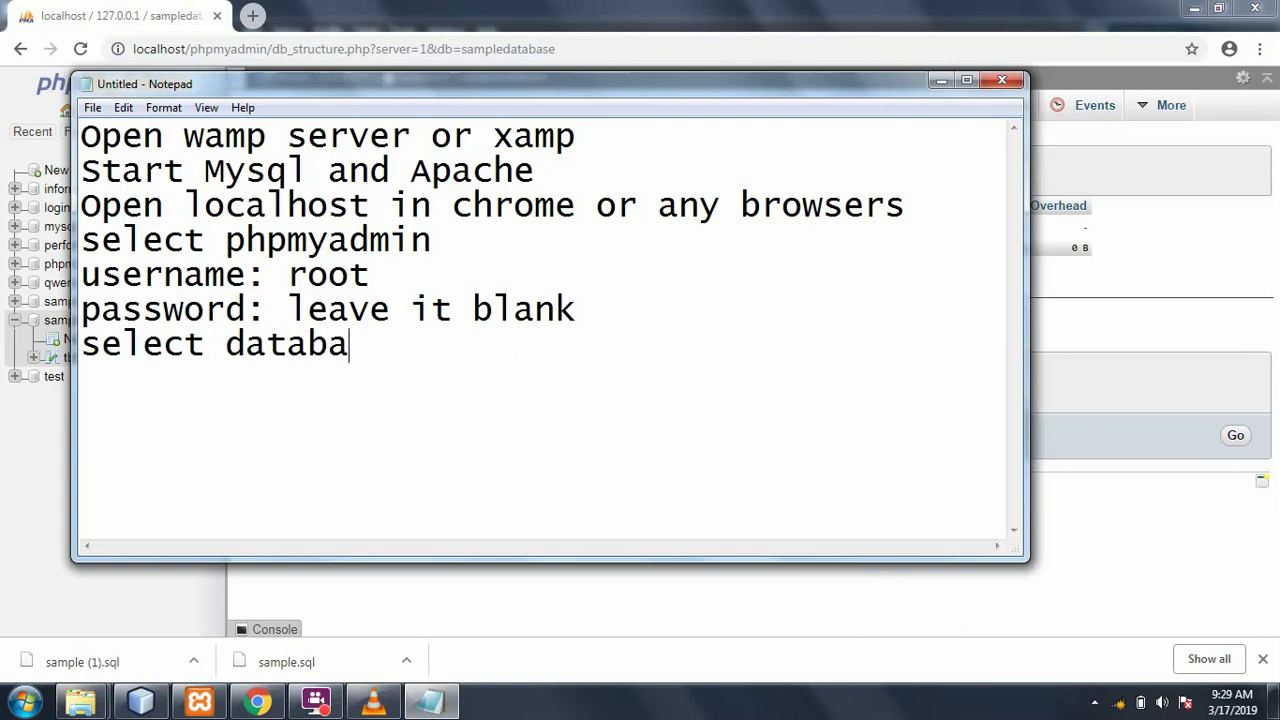
{"action": "type", "text": "se you wabnt"}
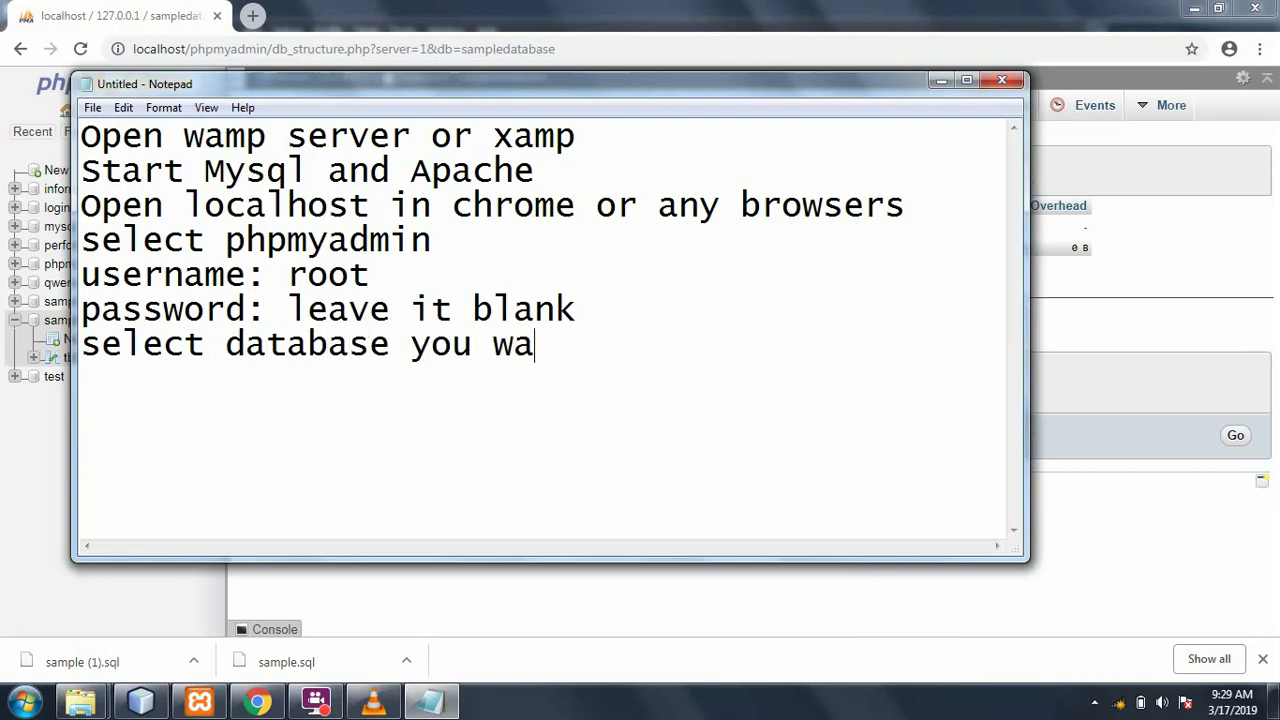
{"action": "key", "text": "BackSpace"}
{"action": "key", "text": "BackSpace"}
{"action": "key", "text": "BackSpace"}
{"action": "type", "text": "nt to export"}
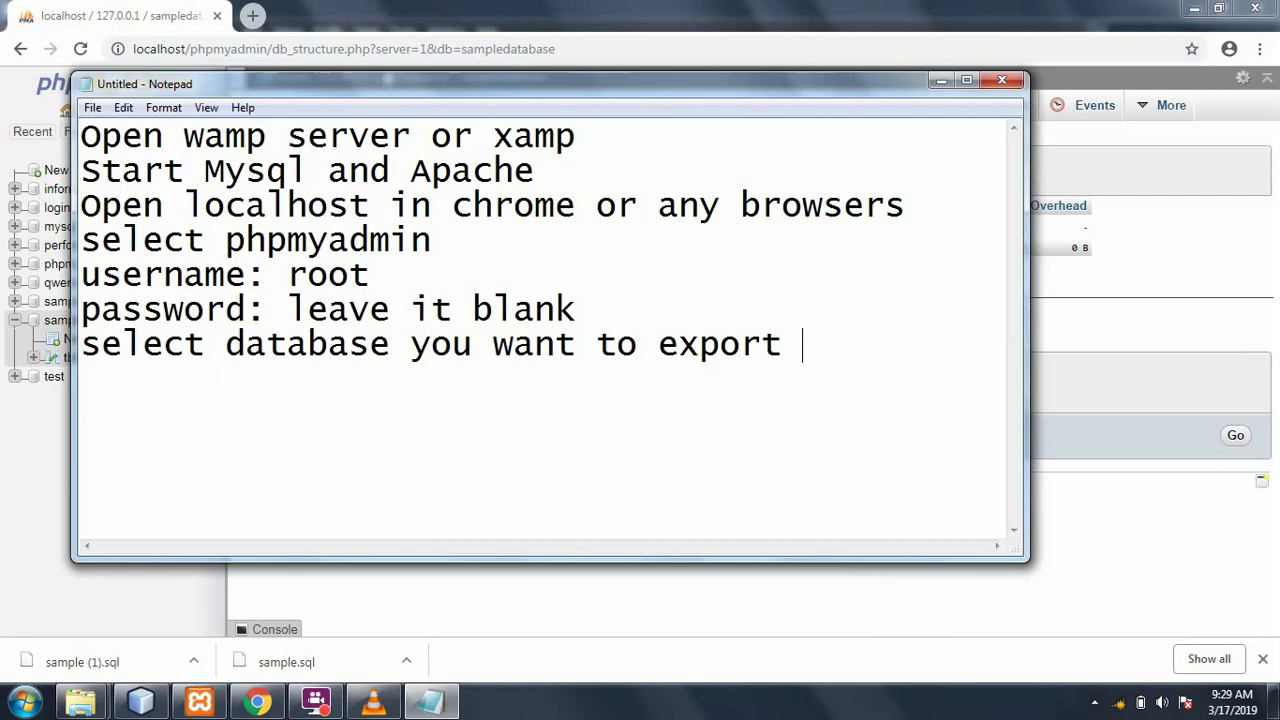
Return to phpMyAdmin in Chrome and open the export page for sampledatabase
{"action": "left_click", "coordinate": [941, 80]}
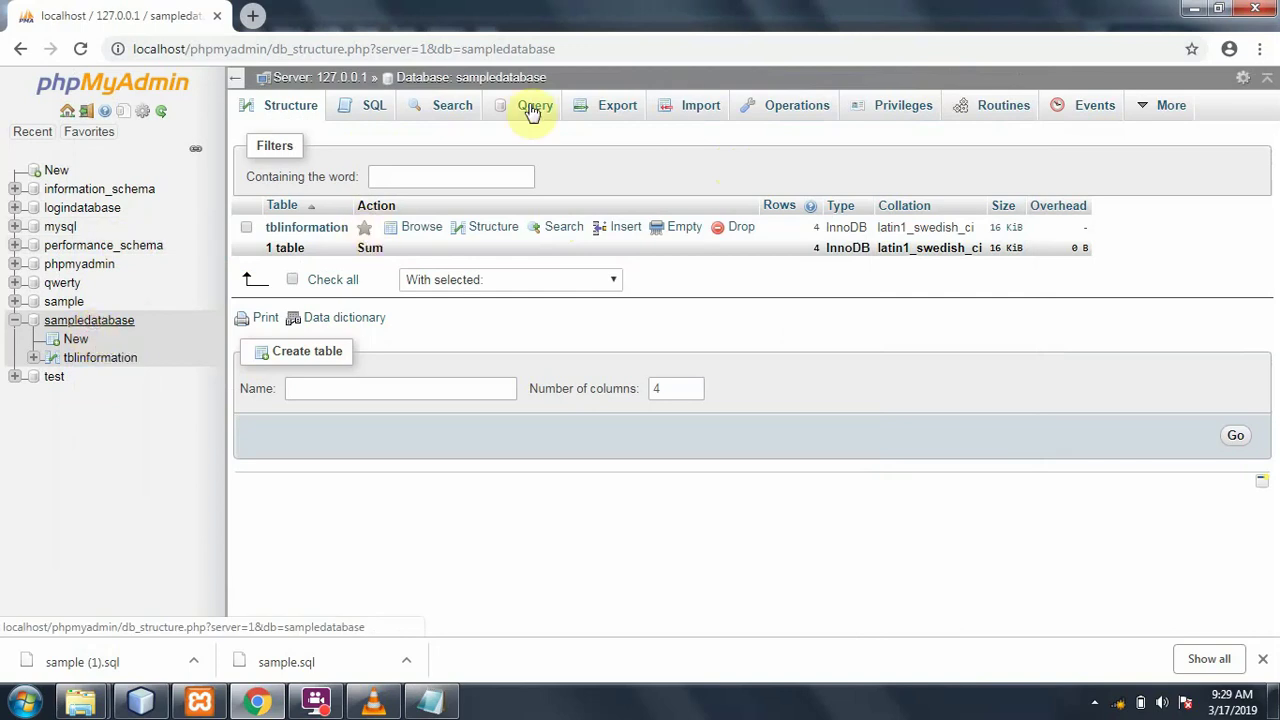
{"action": "left_click", "coordinate": [619, 108]}
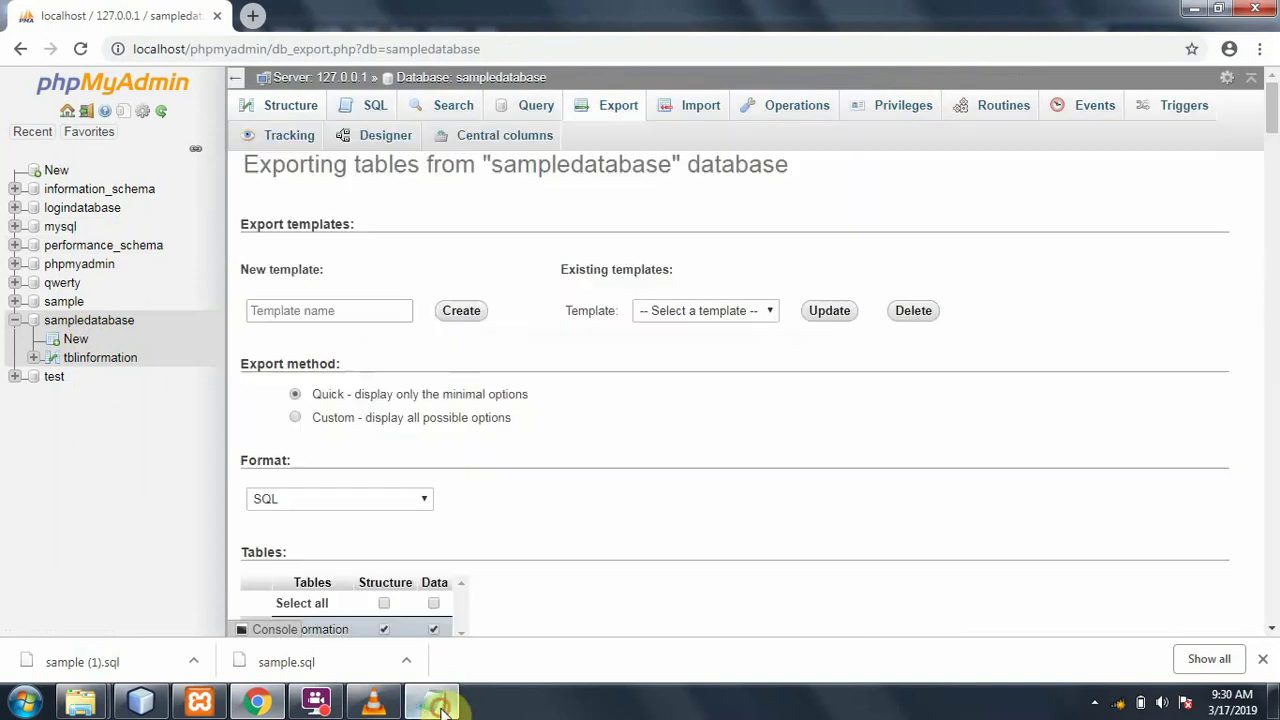
Bring the Notepad note back and add the line "click export and click Go button"
{"action": "left_click", "coordinate": [430, 702]}
{"action": "left_click", "coordinate": [868, 334]}
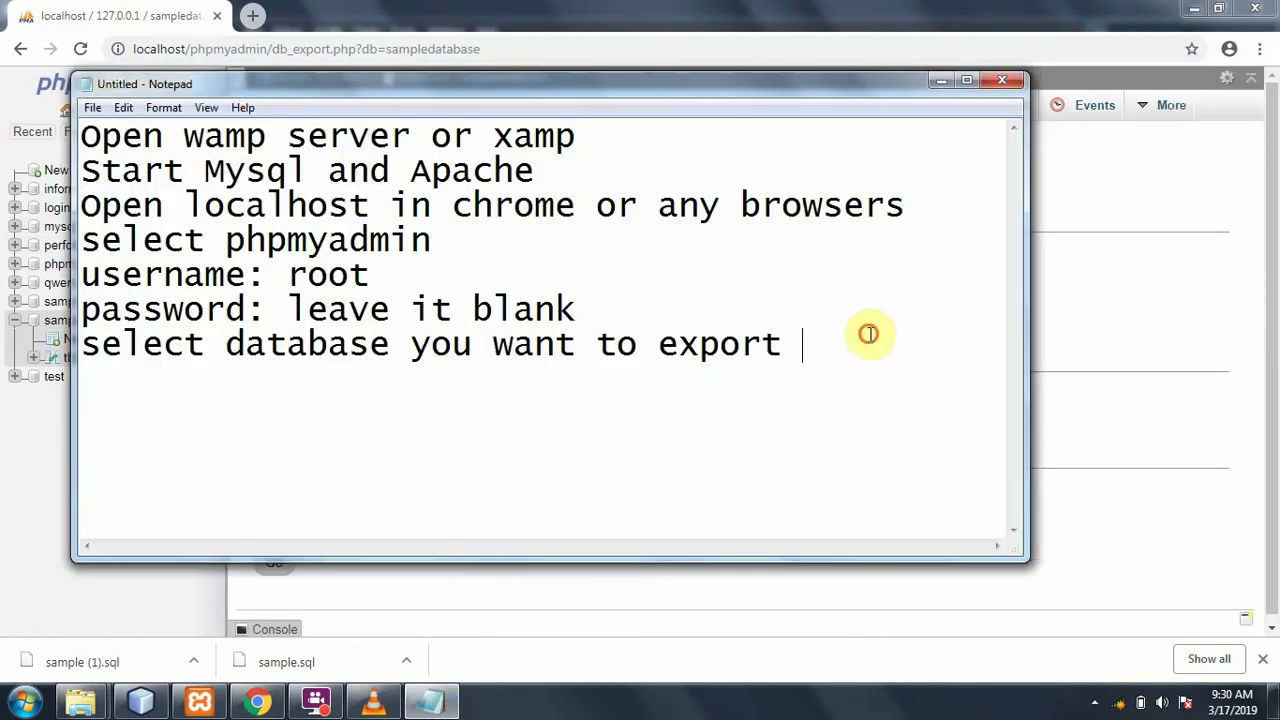
{"action": "key", "text": "Return"}
{"action": "type", "text": "click"}
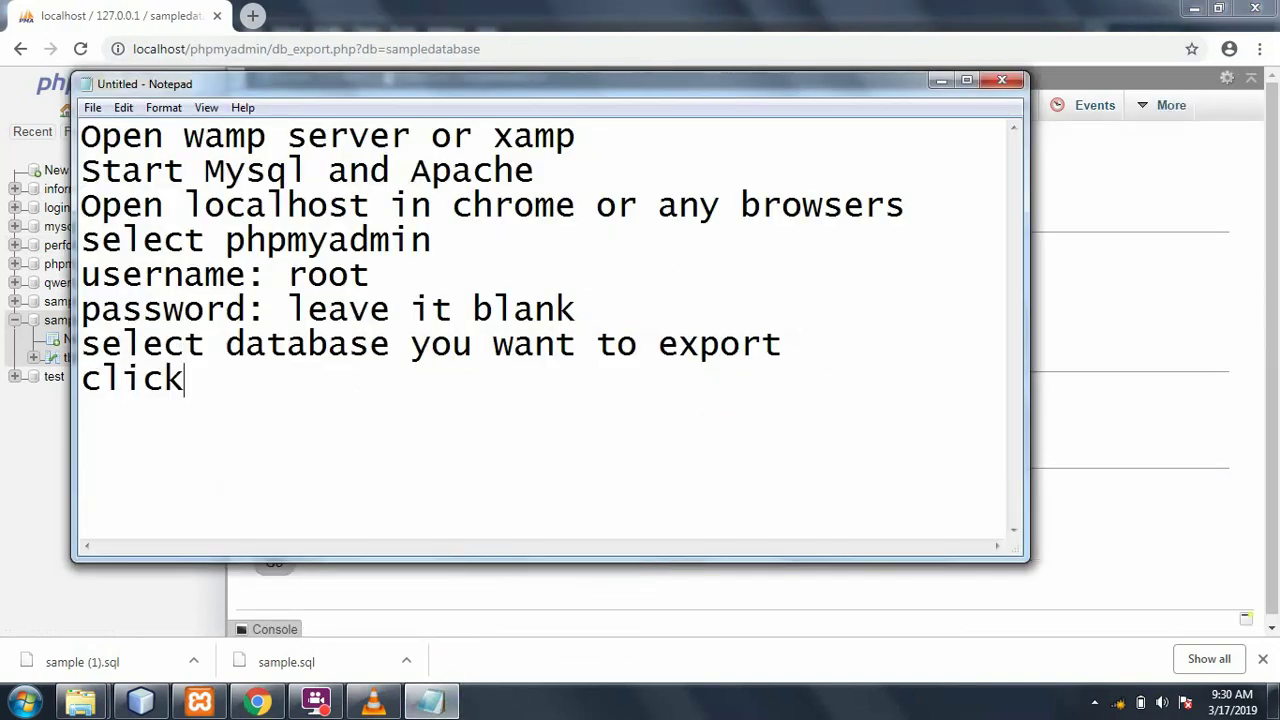
{"action": "type", "text": " import"}
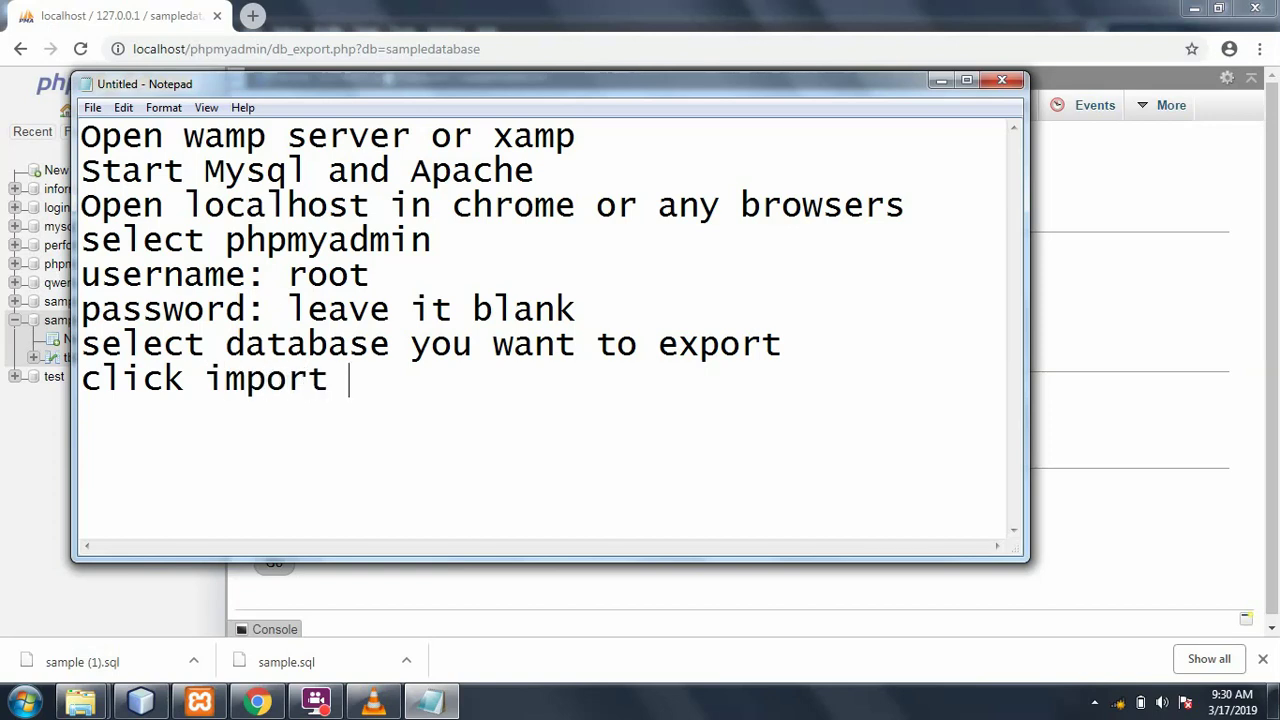
{"action": "key", "text": "BackSpace"}
{"action": "key", "text": "BackSpace"}
{"action": "key", "text": "BackSpace"}
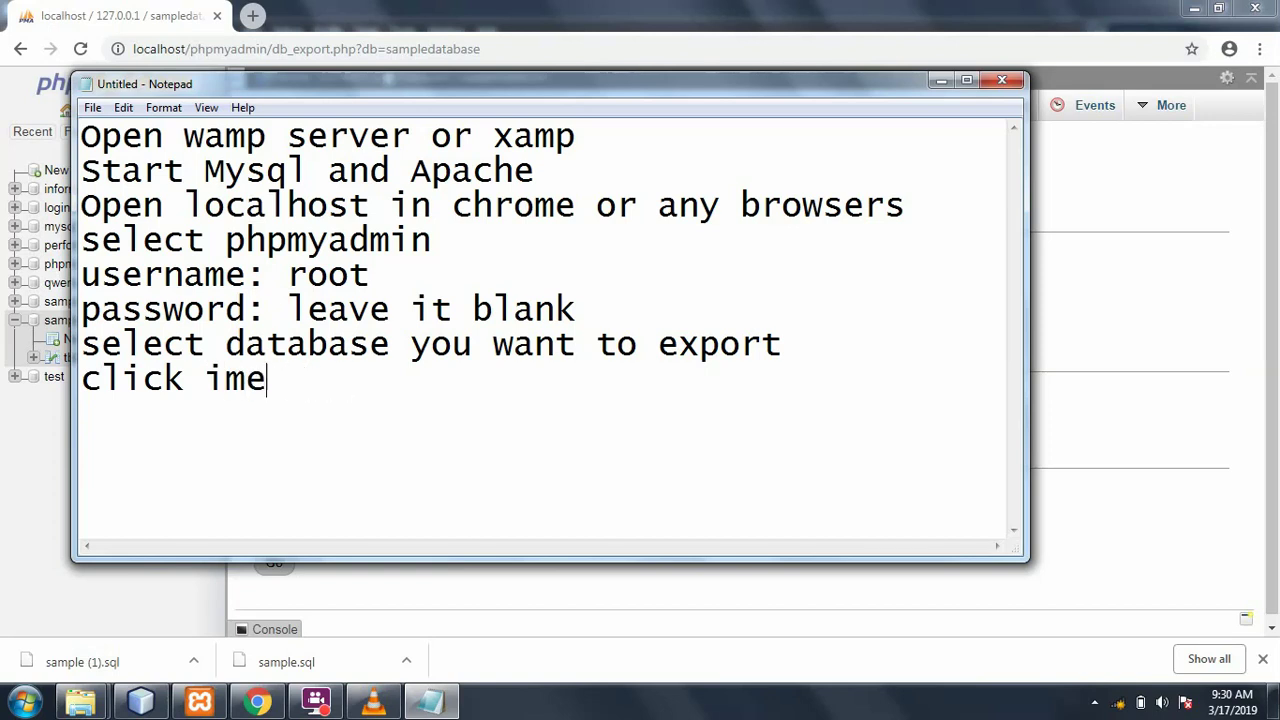
{"action": "key", "text": "BackSpace"}
{"action": "key", "text": "BackSpace"}
{"action": "type", "text": "e"}
{"action": "key", "text": "BackSpace"}
{"action": "key", "text": "BackSpace"}
{"action": "type", "text": "expor"}
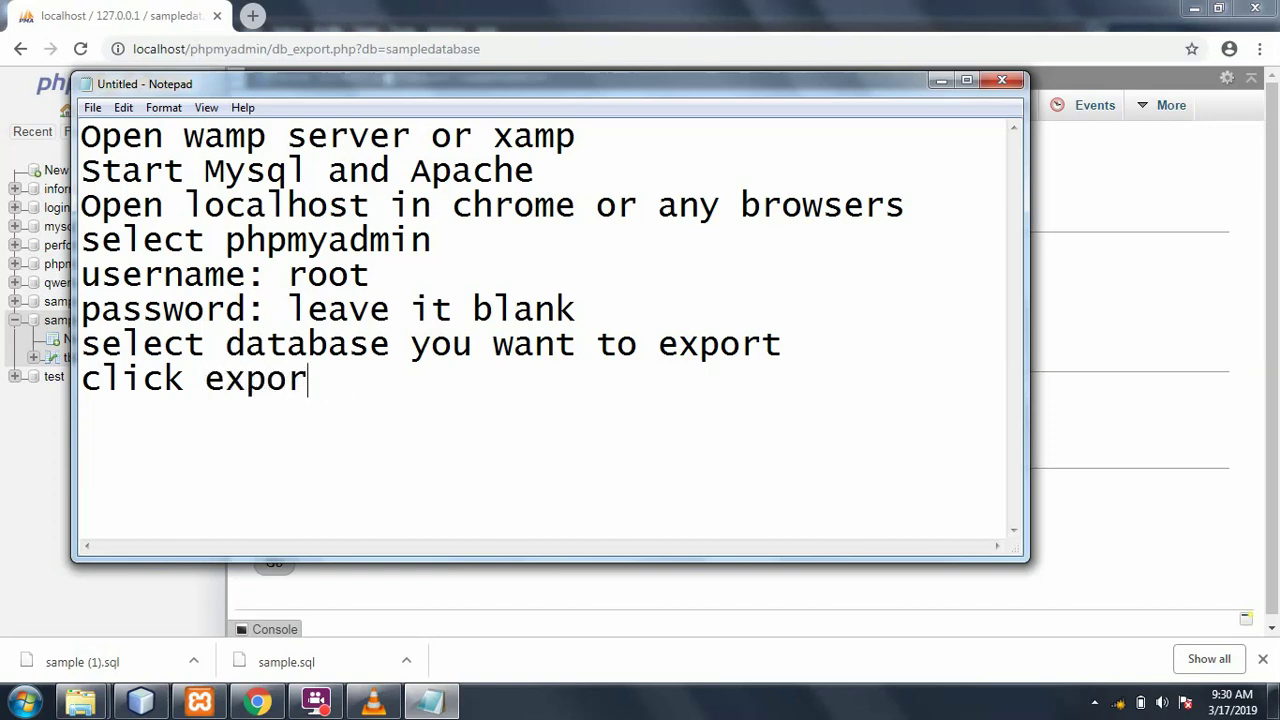
{"action": "type", "text": "t and "}
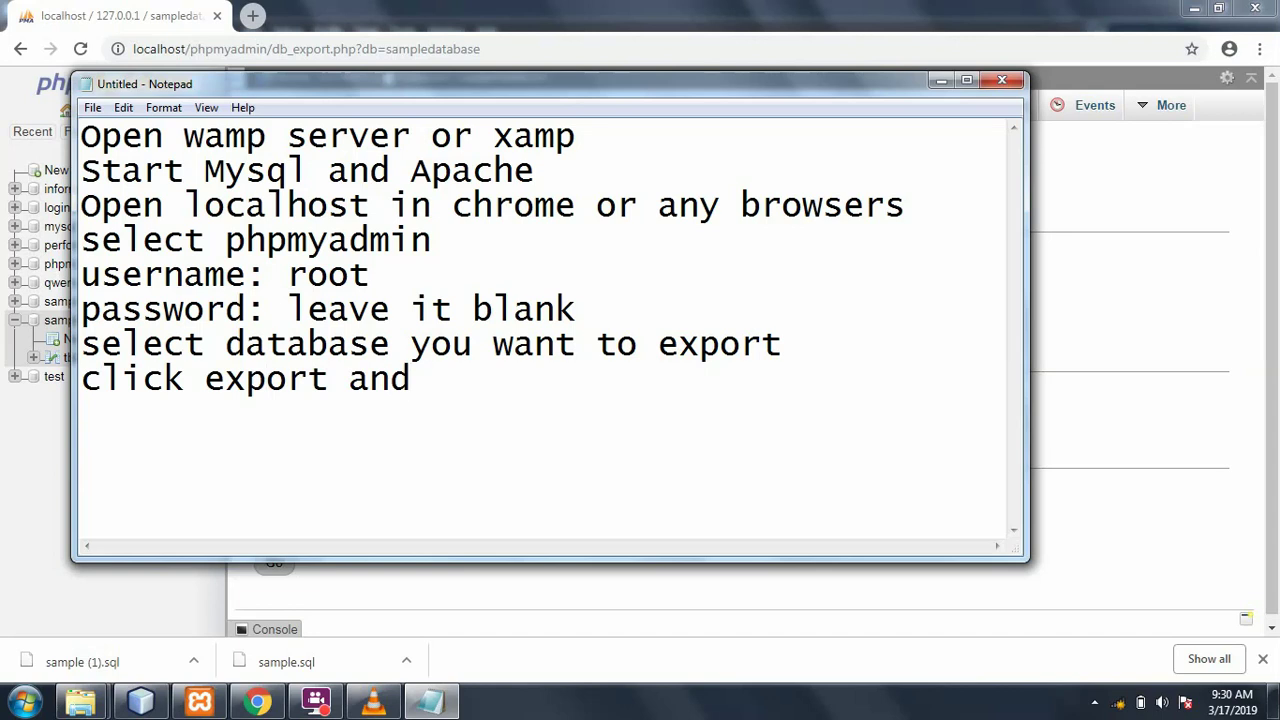
{"action": "type", "text": "click "}
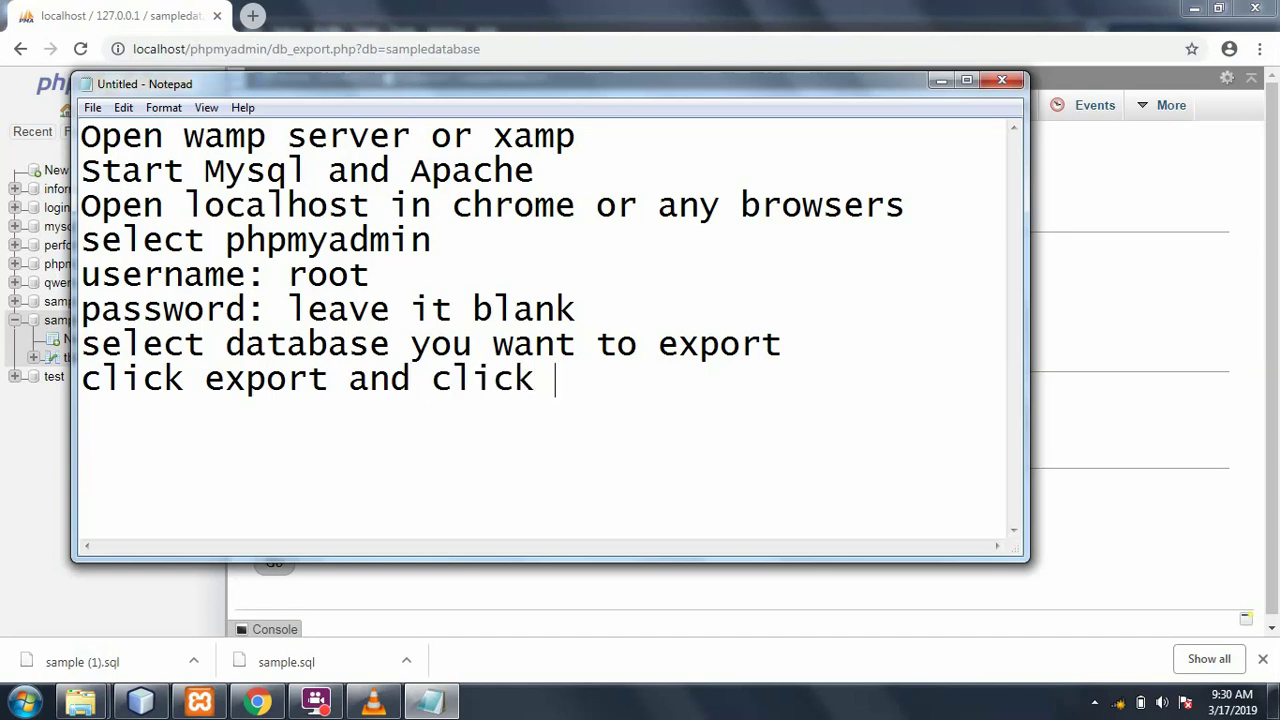
{"action": "type", "text": "Go but"}
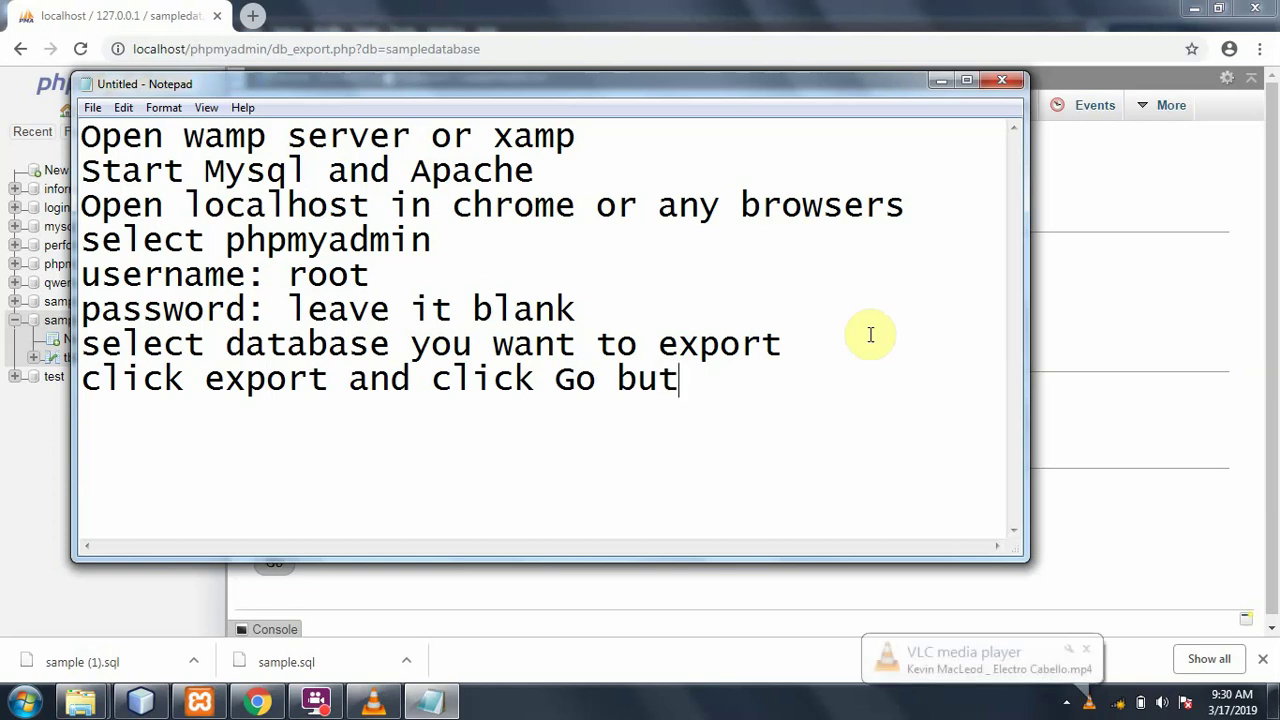
{"action": "type", "text": "ton"}
Go back to phpMyAdmin and export sampledatabase with the Quick method in SQL format
{"action": "left_click", "coordinate": [941, 82]}
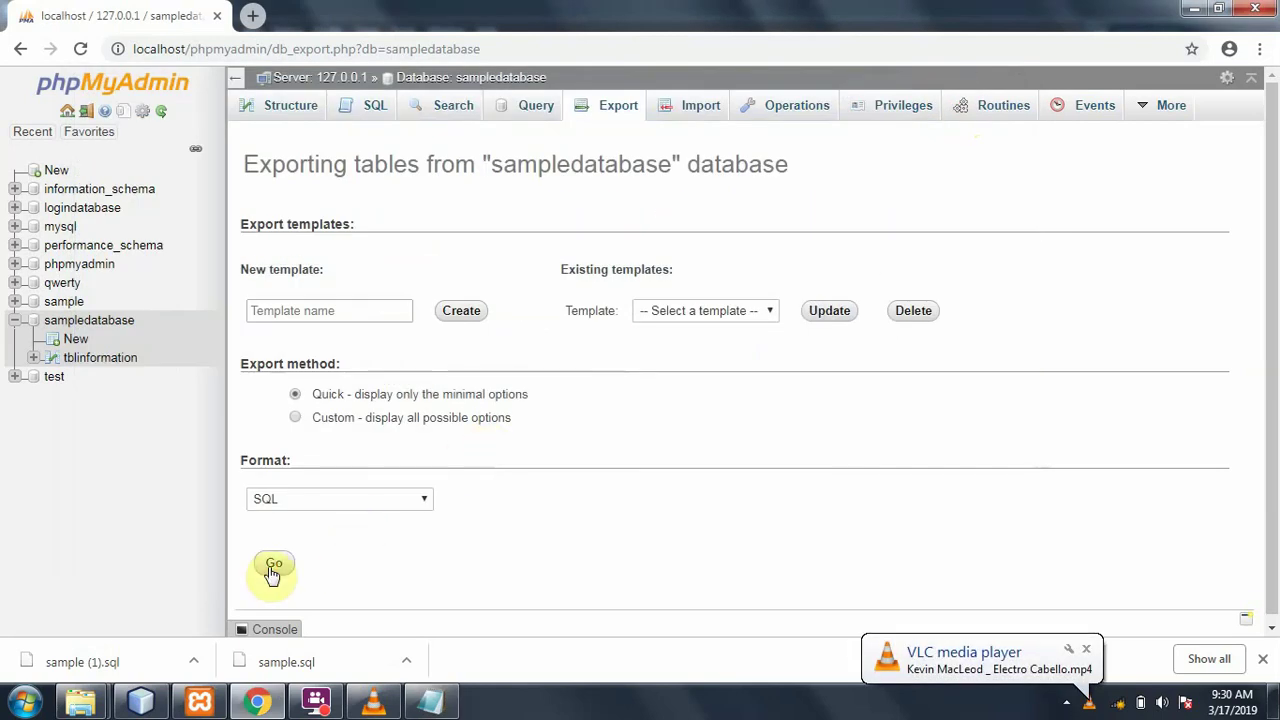
{"action": "left_click", "coordinate": [272, 566]}
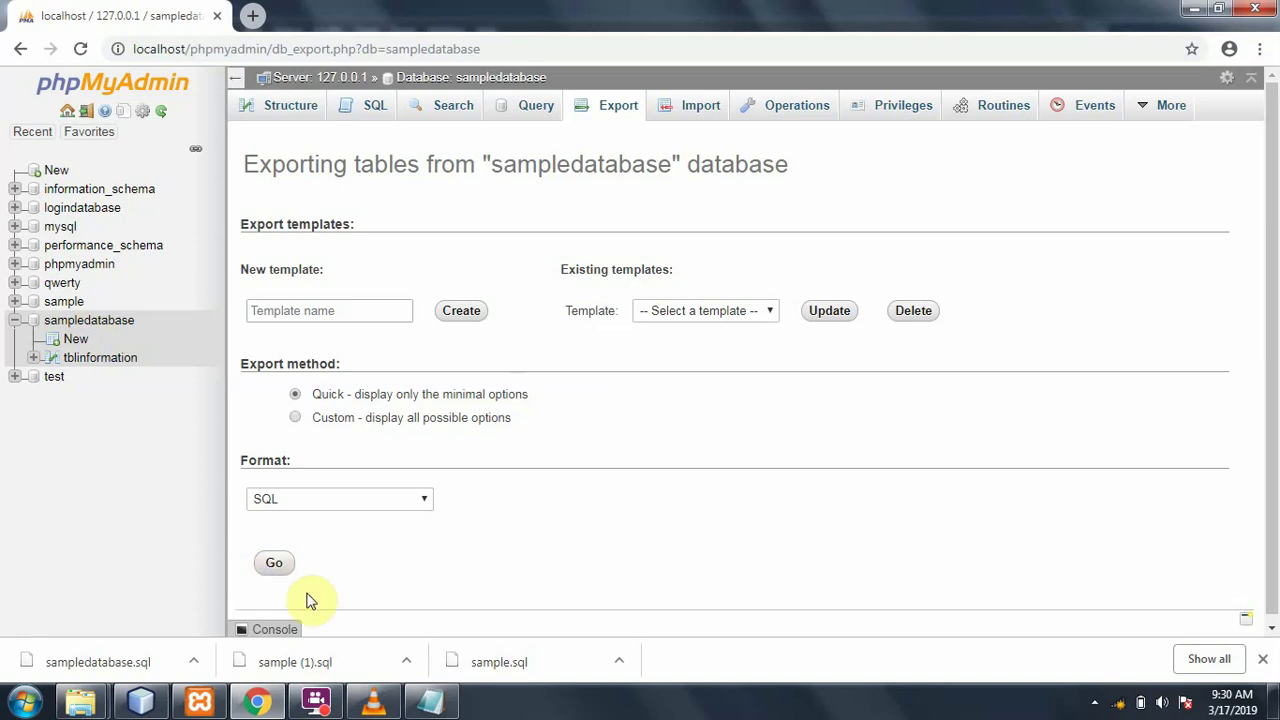
Reopen the Notepad note and add the line "File will directly downloaded." below the export instructions
{"action": "left_click", "coordinate": [424, 702]}
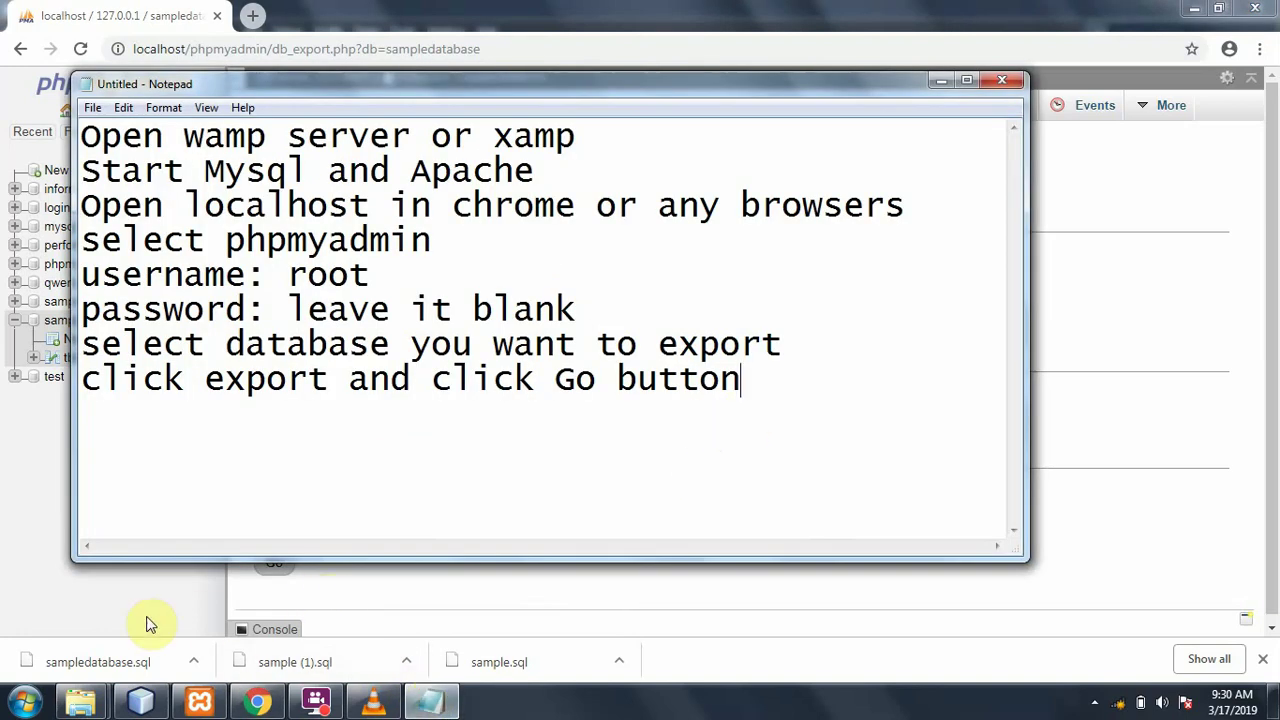
{"action": "left_click", "coordinate": [802, 393]}
{"action": "key", "text": "Return"}
{"action": "type", "text": "File "}
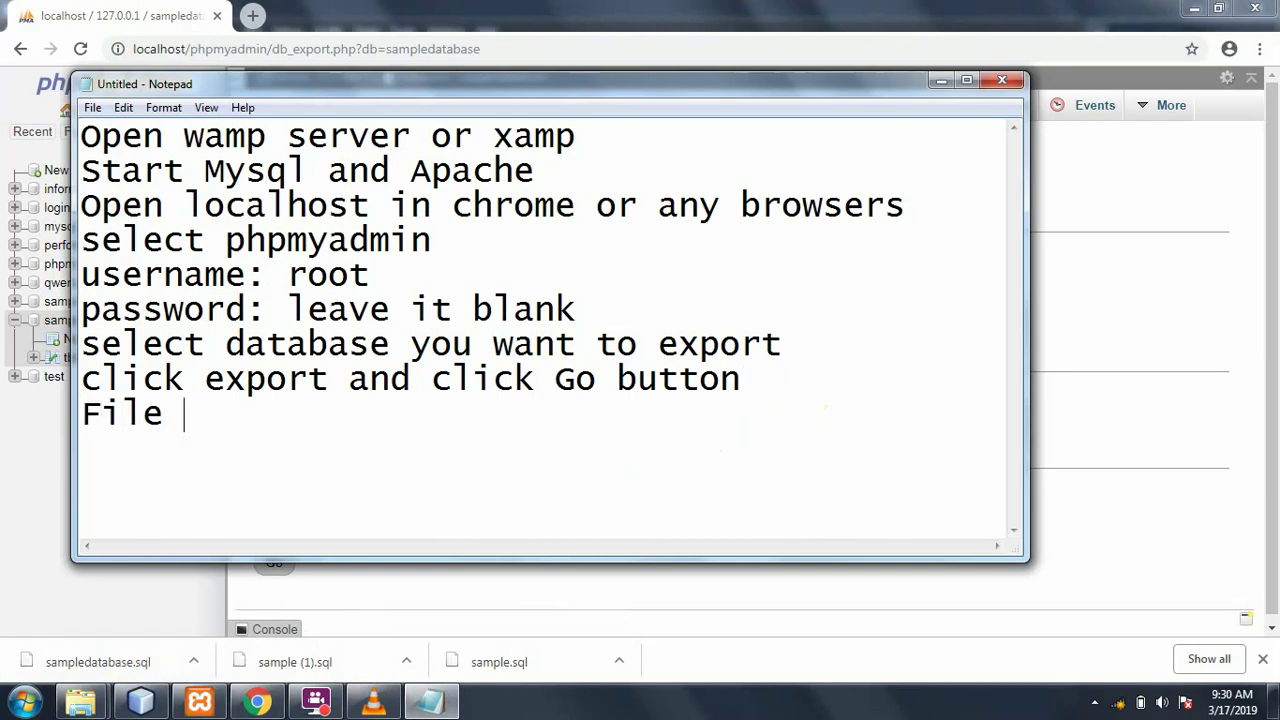
{"action": "type", "text": "will "}
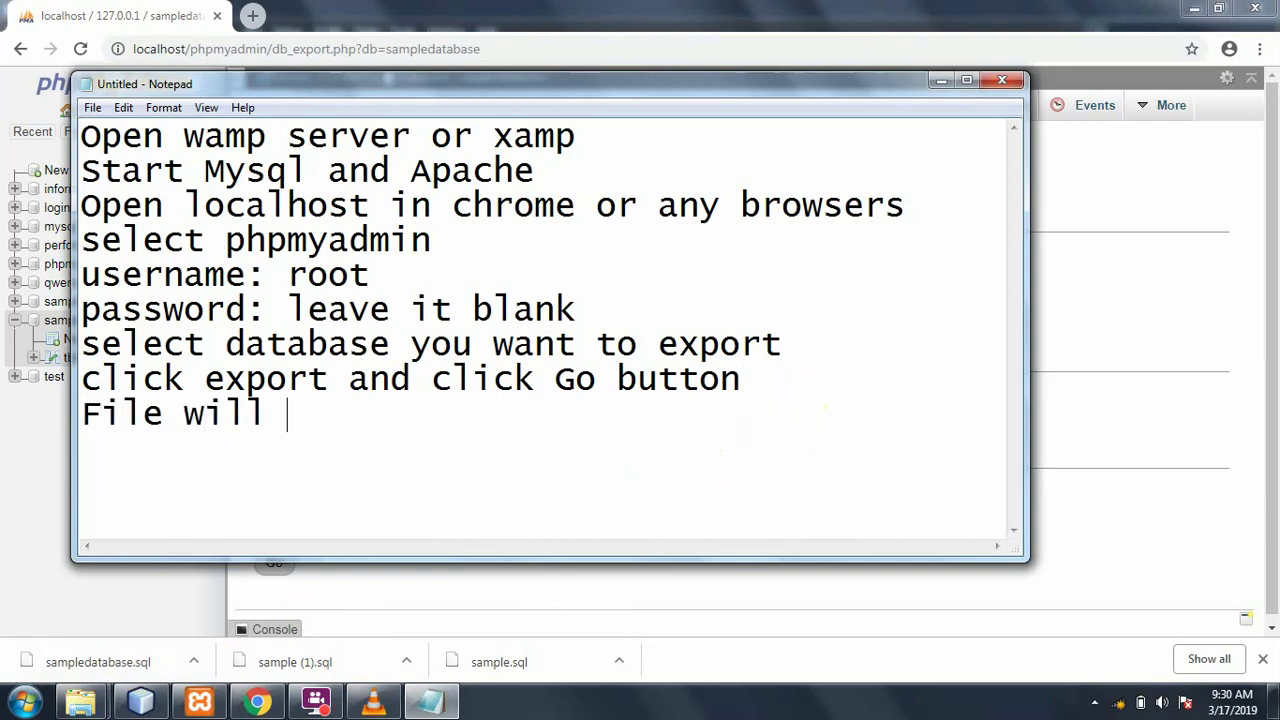
{"action": "type", "text": "directly7"}
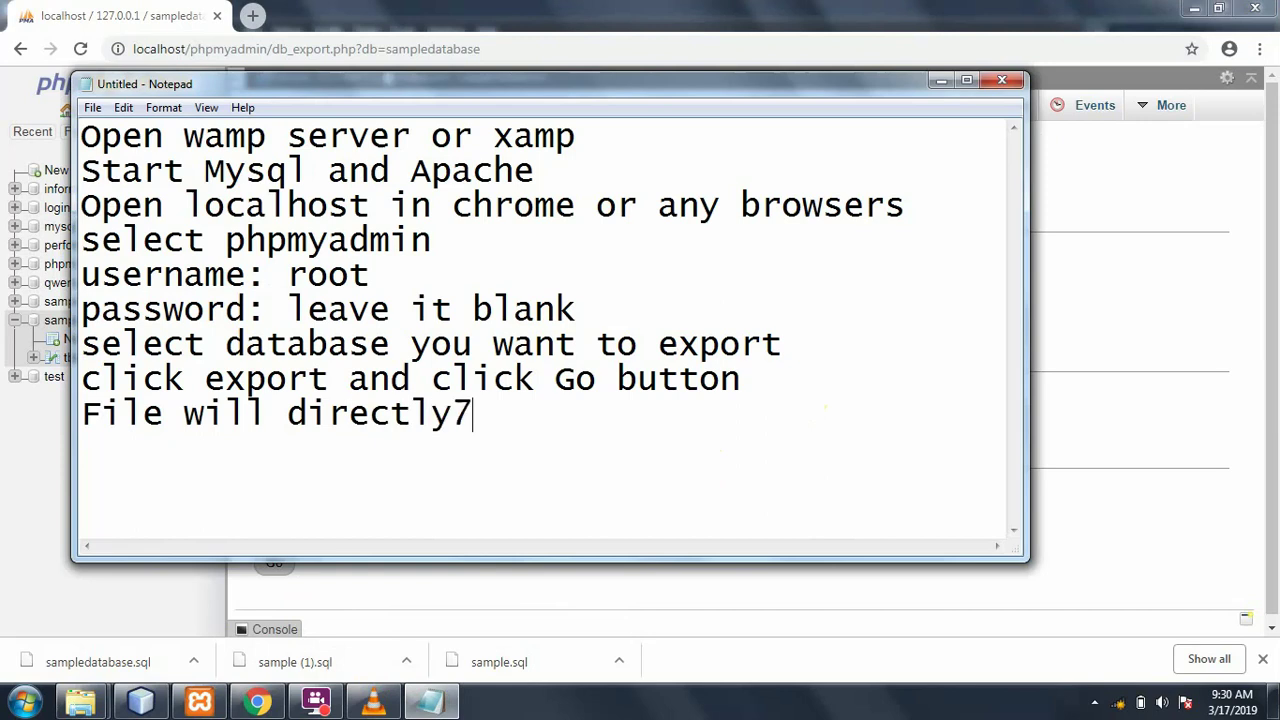
{"action": "key", "text": "BackSpace"}
{"action": "type", "text": " downloaded."}
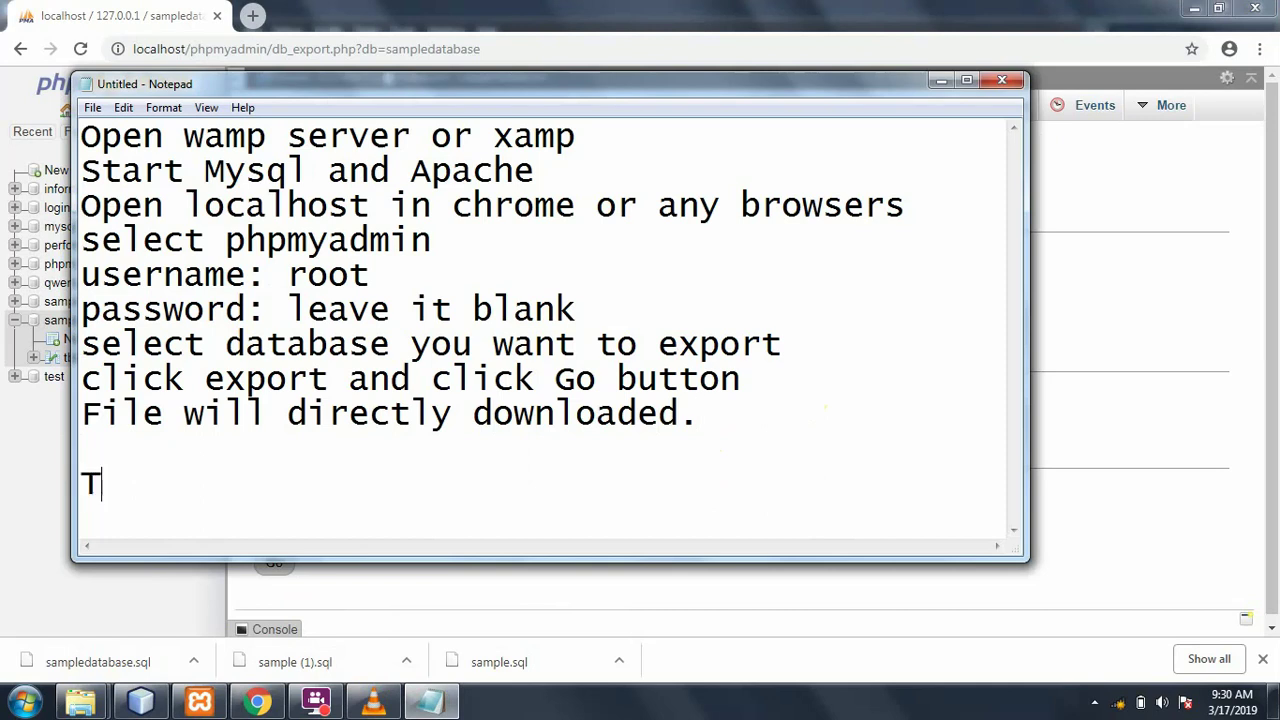
After a blank line, add "To import, same process but you need to create database name first" to the note
{"action": "type", "text": "o import, "}
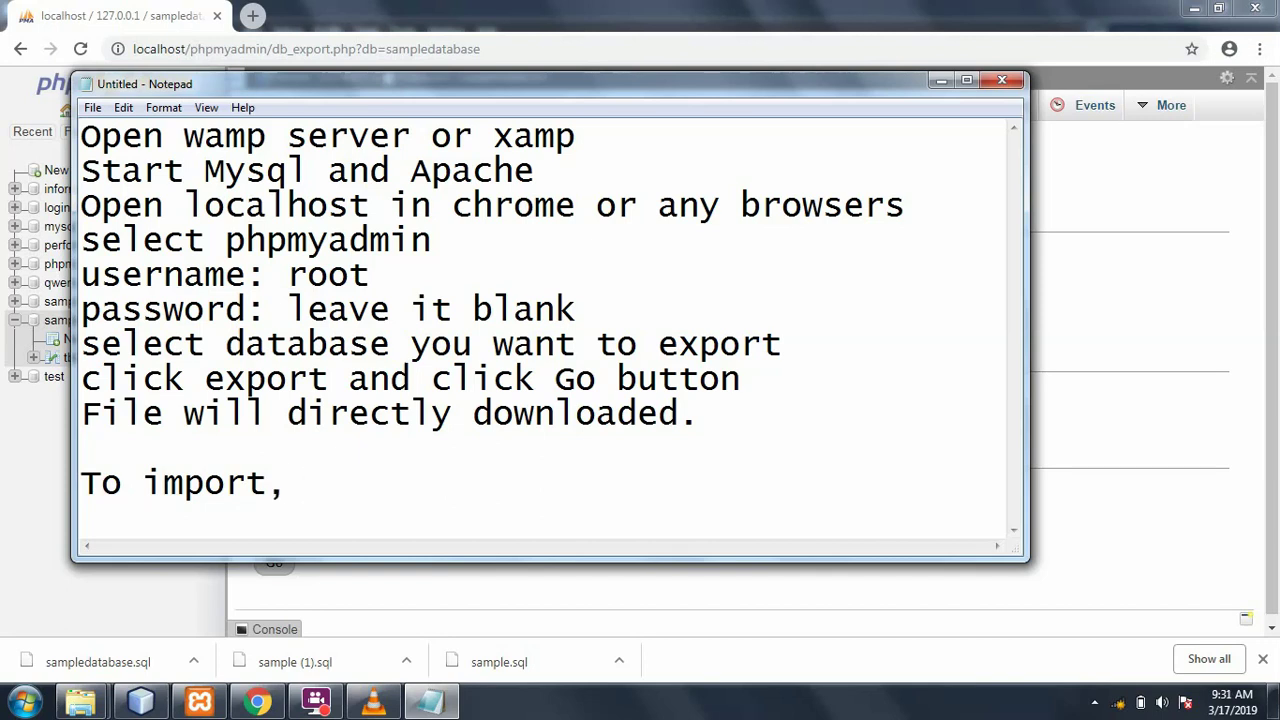
{"action": "type", "text": "click"}
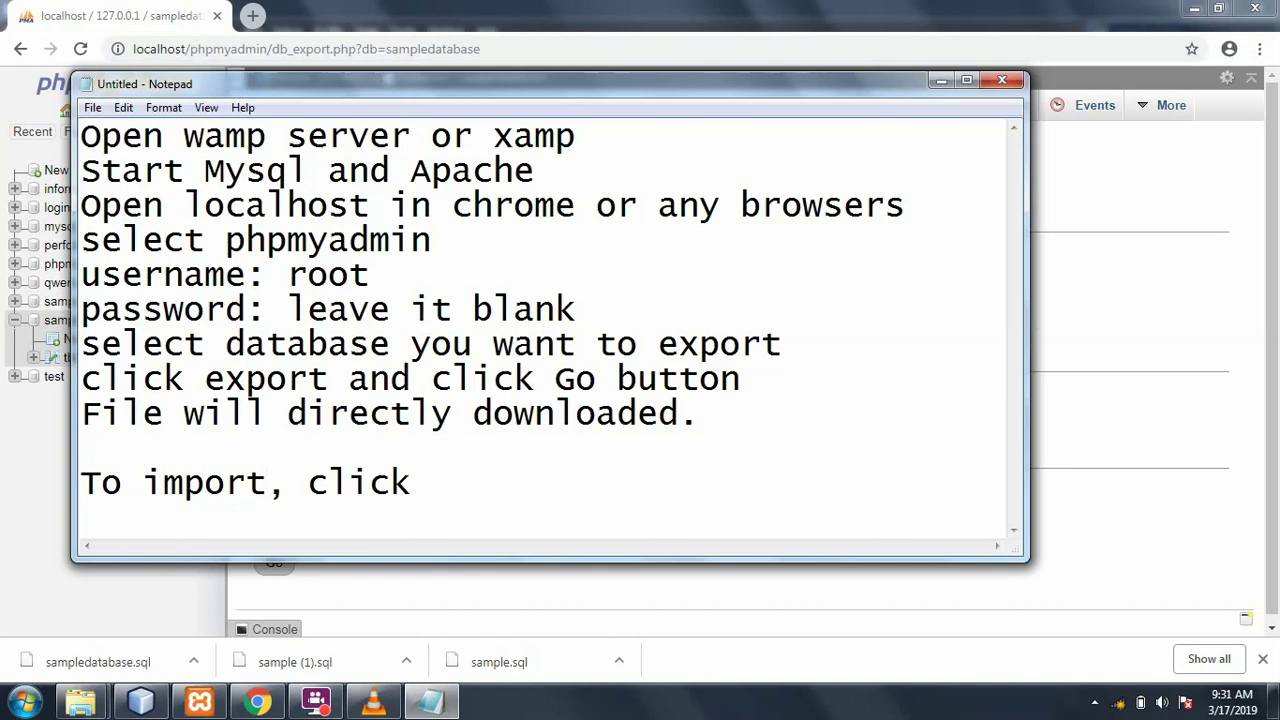
{"action": "key", "text": "BackSpace"}
{"action": "key", "text": "BackSpace"}
{"action": "key", "text": "BackSpace"}
{"action": "key", "text": "BackSpace"}
{"action": "key", "text": "BackSpace"}
{"action": "type", "text": "s"}
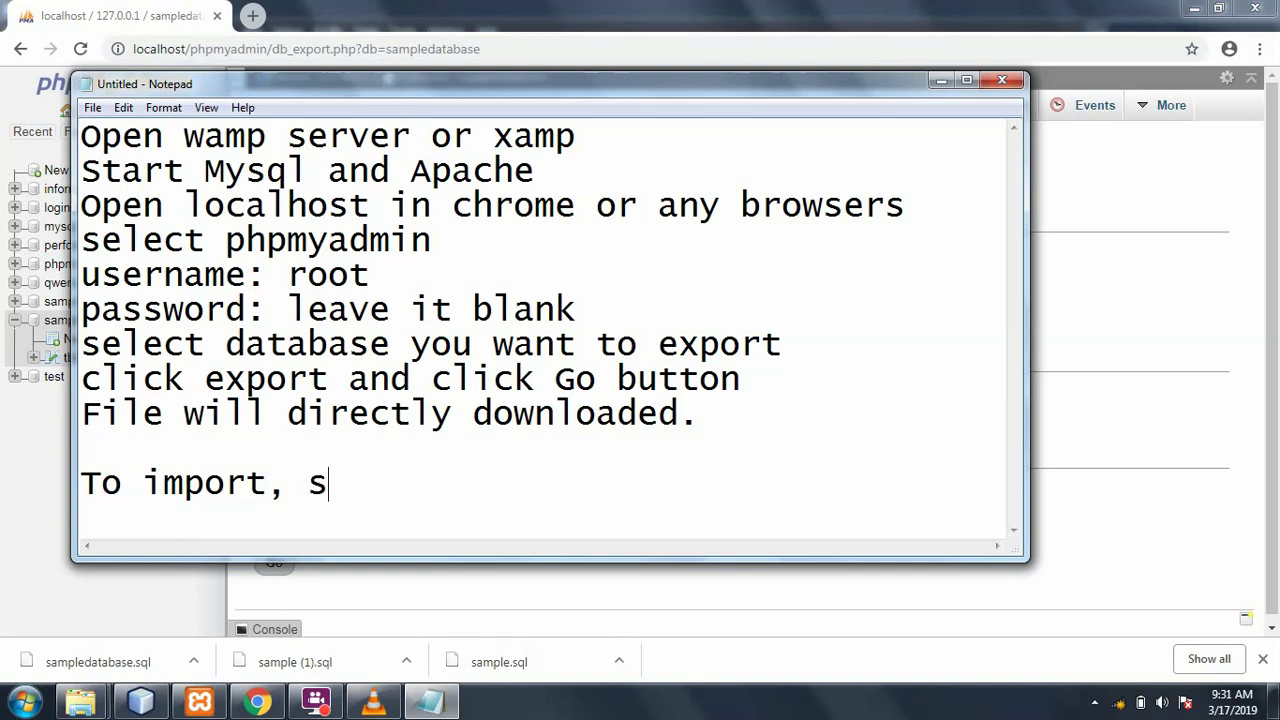
{"action": "type", "text": "ame p"}
{"action": "key", "text": "BackSpace"}
{"action": "type", "text": "e proces"}
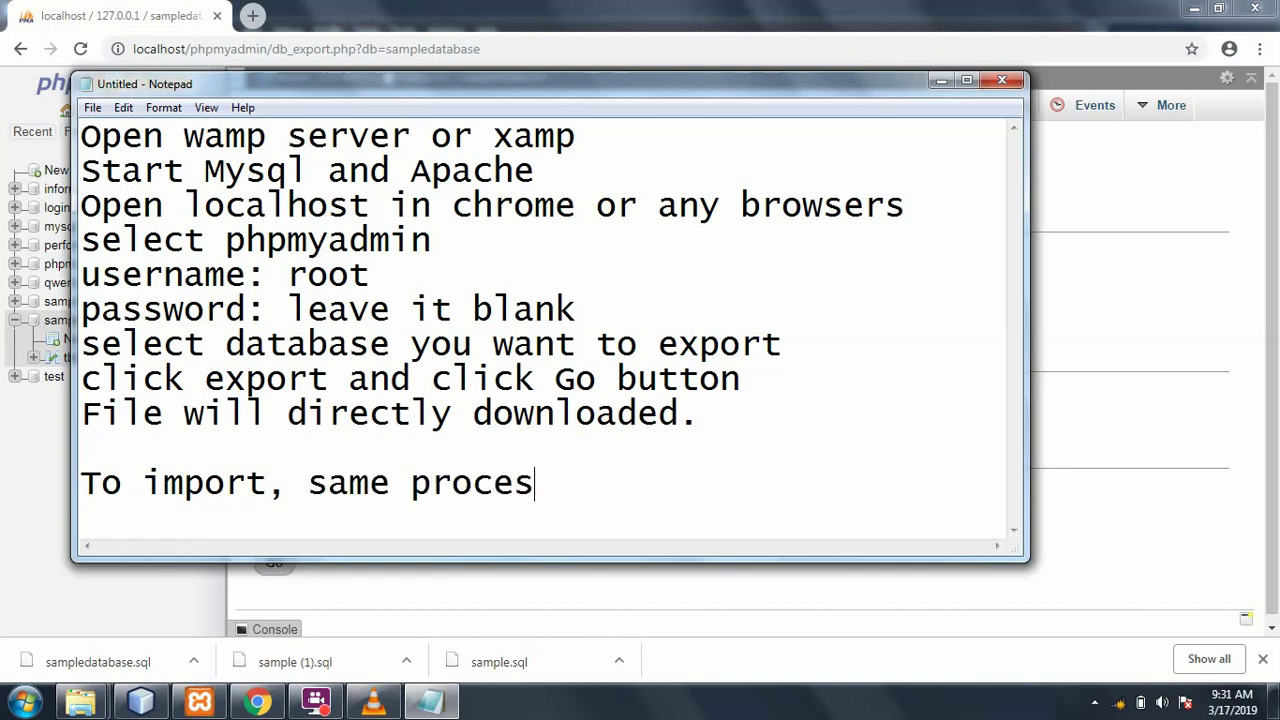
{"action": "type", "text": "s but you need to "}
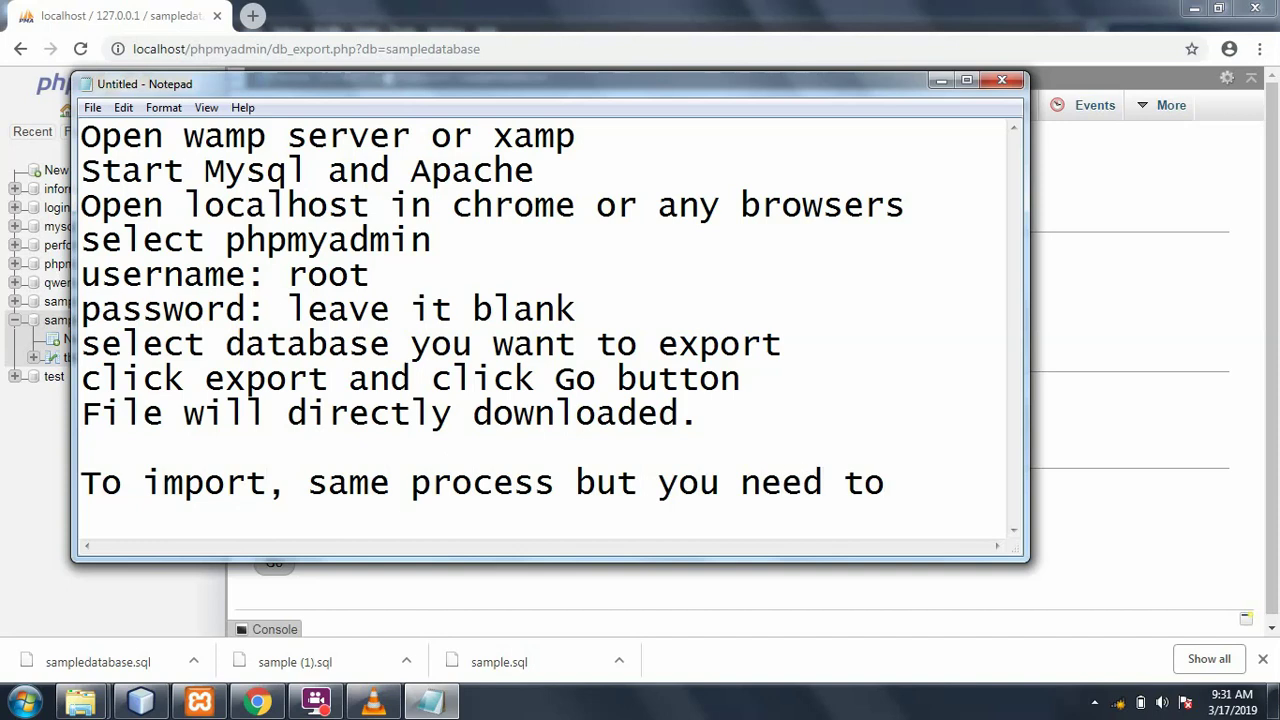
{"action": "type", "text": "create databas"}
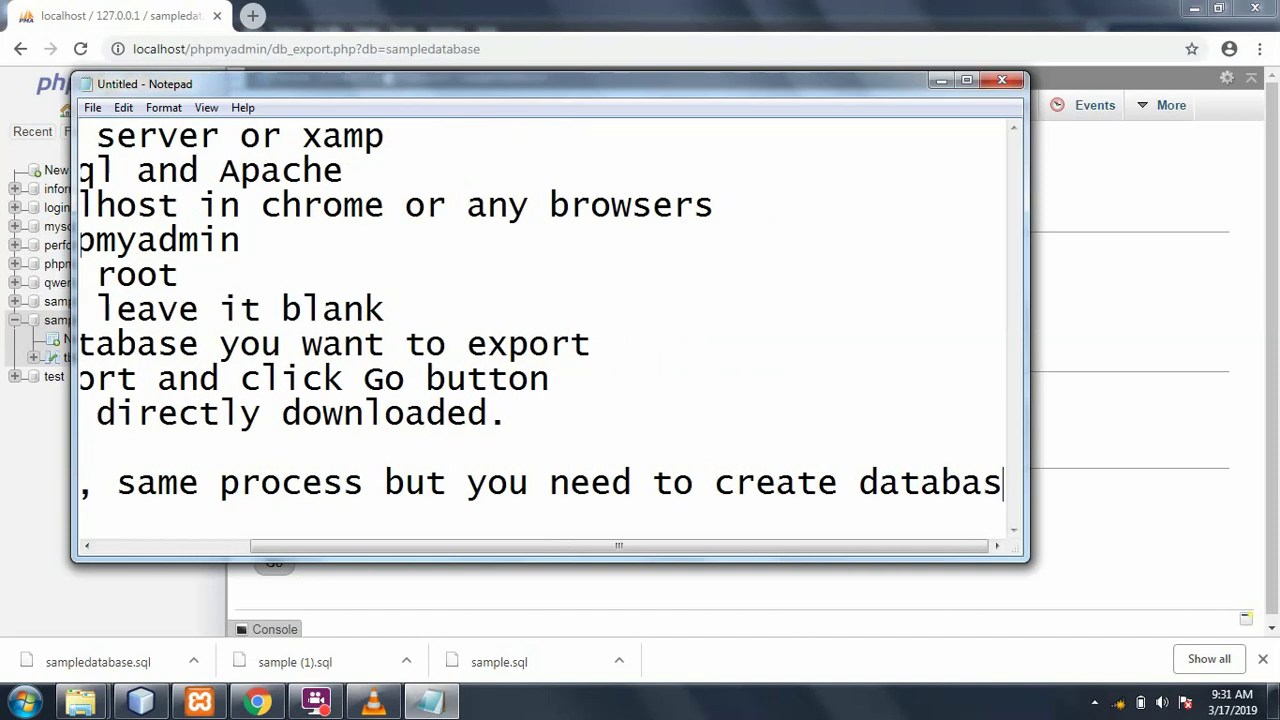
{"action": "type", "text": "e name"}
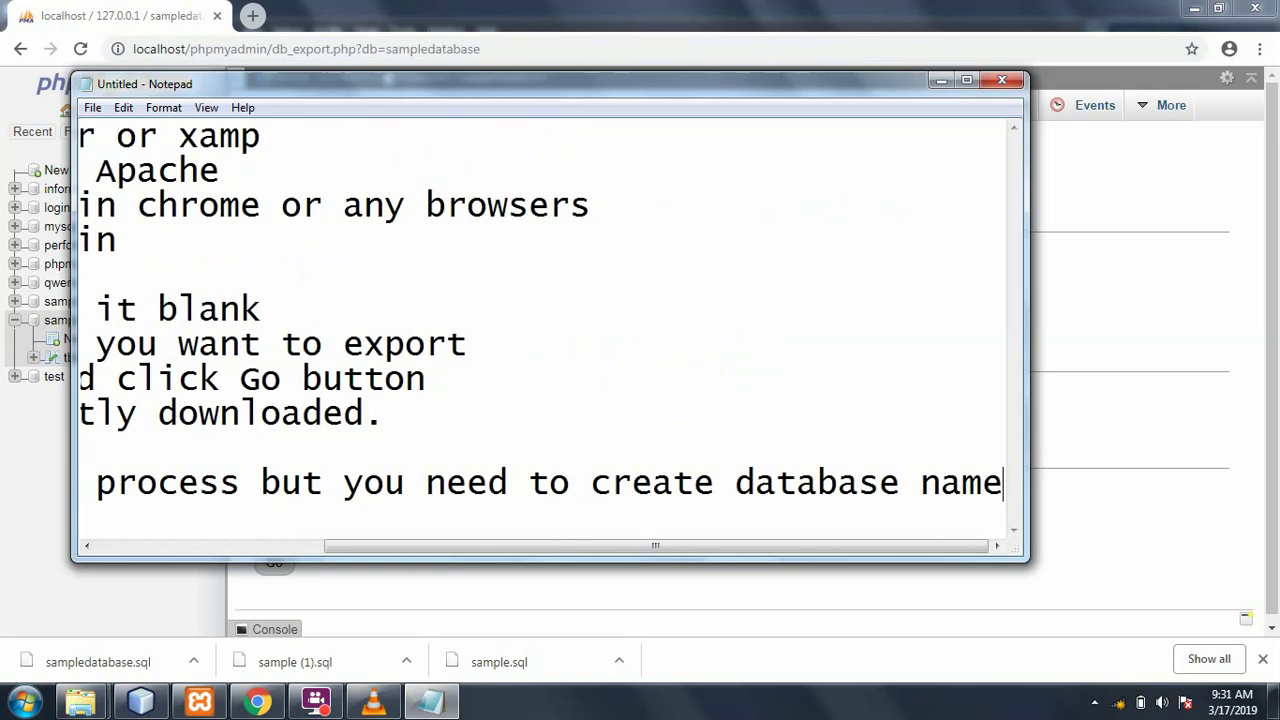
{"action": "type", "text": " first"}
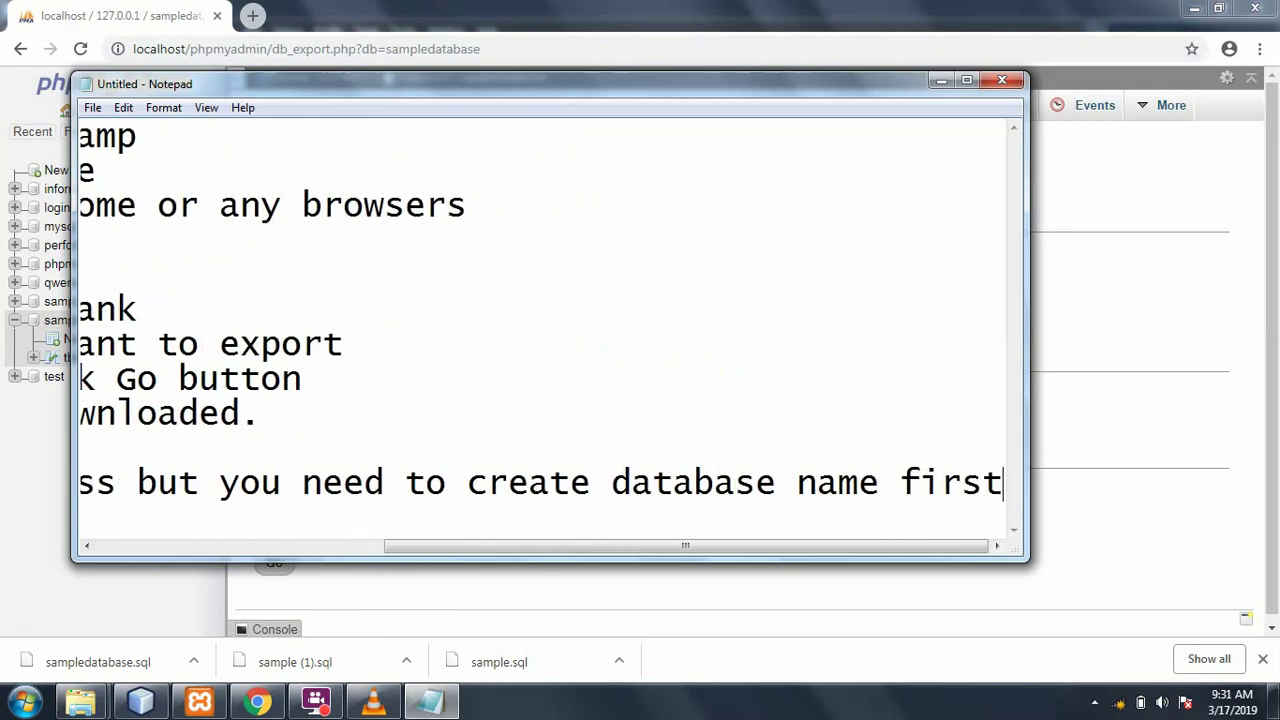
Continue the import instructions on a new line with "and then select the file on import"
{"action": "key", "text": "Return"}
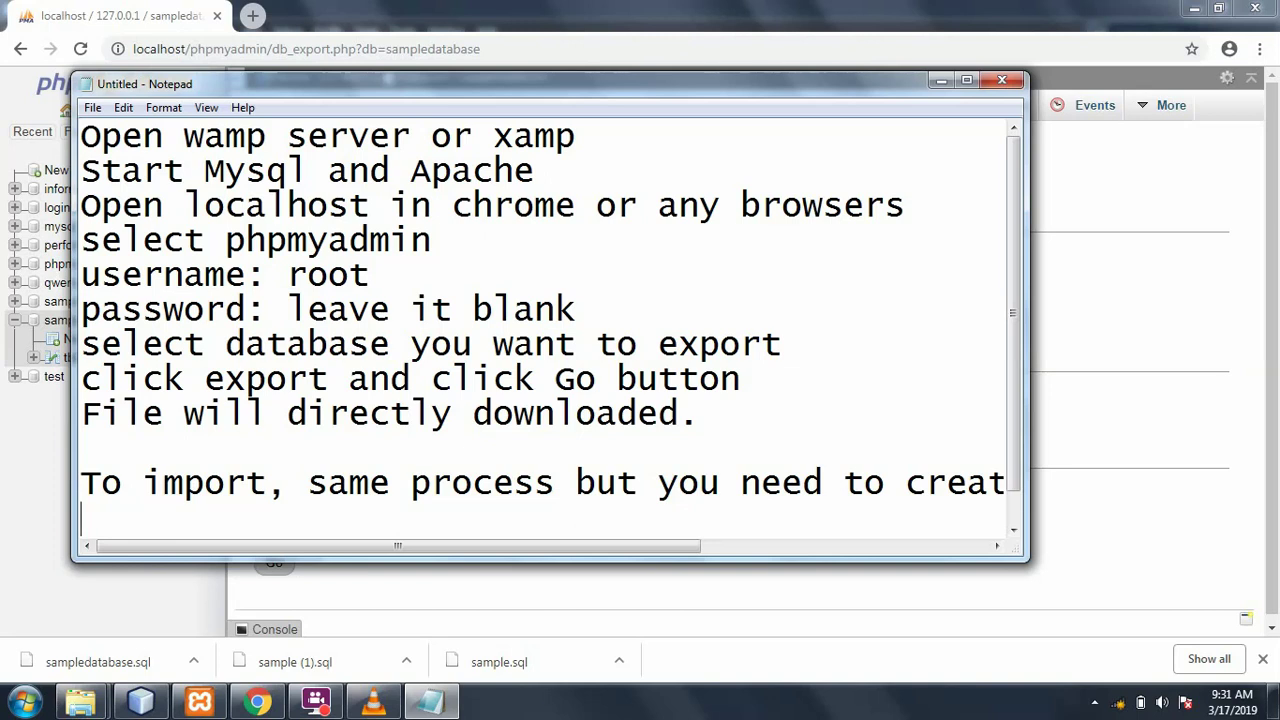
{"action": "type", "text": "and then sel;e"}
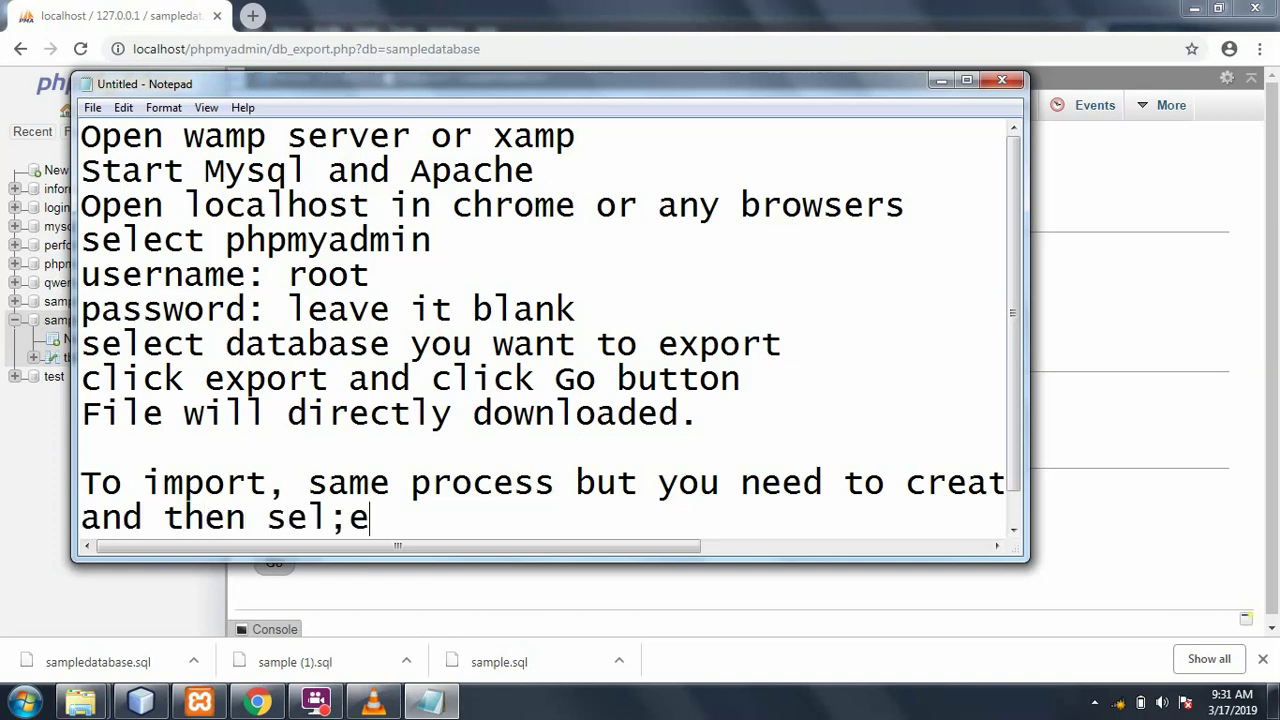
{"action": "key", "text": "BackSpace"}
{"action": "key", "text": "BackSpace"}
{"action": "type", "text": "ect the f"}
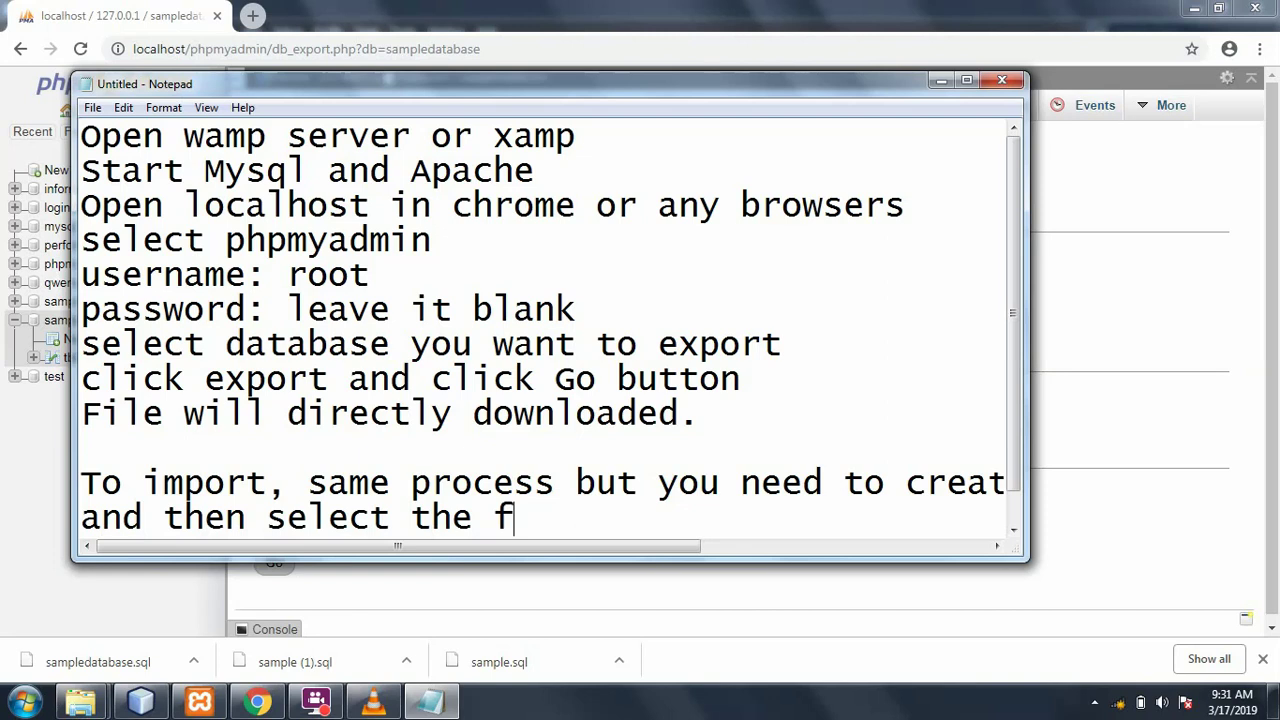
{"action": "type", "text": "ile yo"}
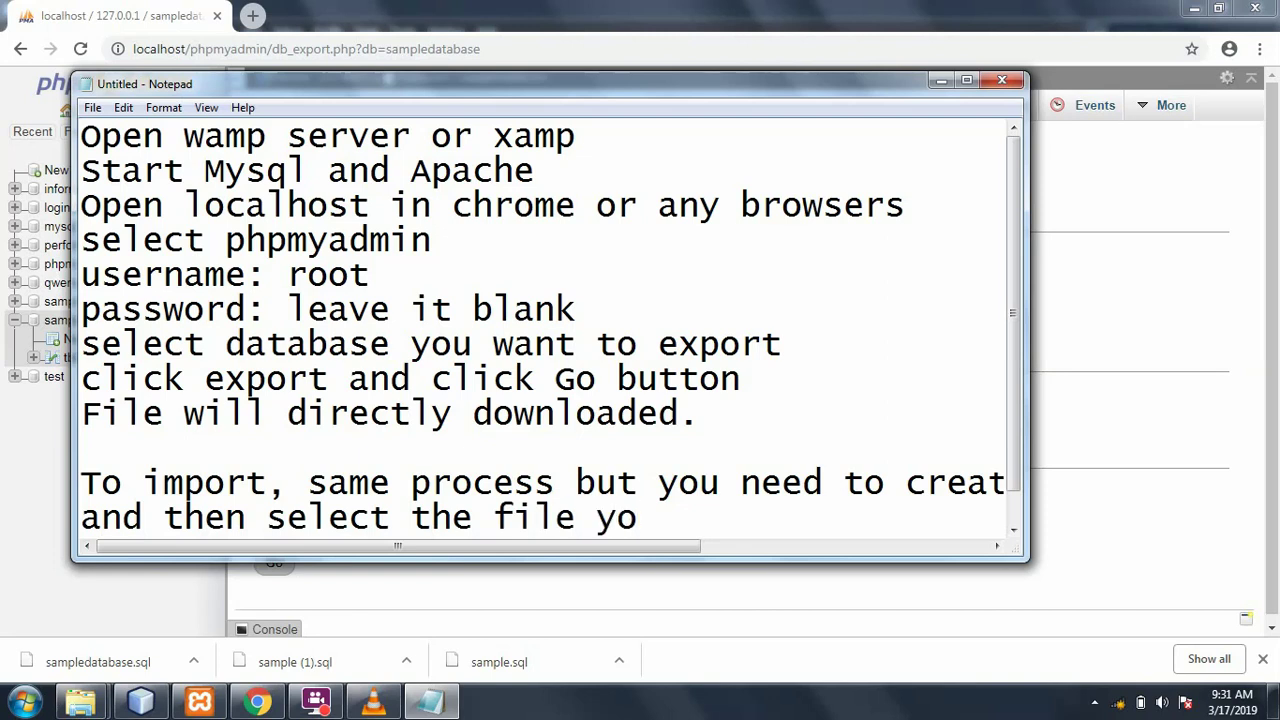
{"action": "key", "text": "BackSpace"}
{"action": "key", "text": "BackSpace"}
{"action": "type", "text": "on imo"}
{"action": "key", "text": "BackSpace"}
{"action": "type", "text": "port "}
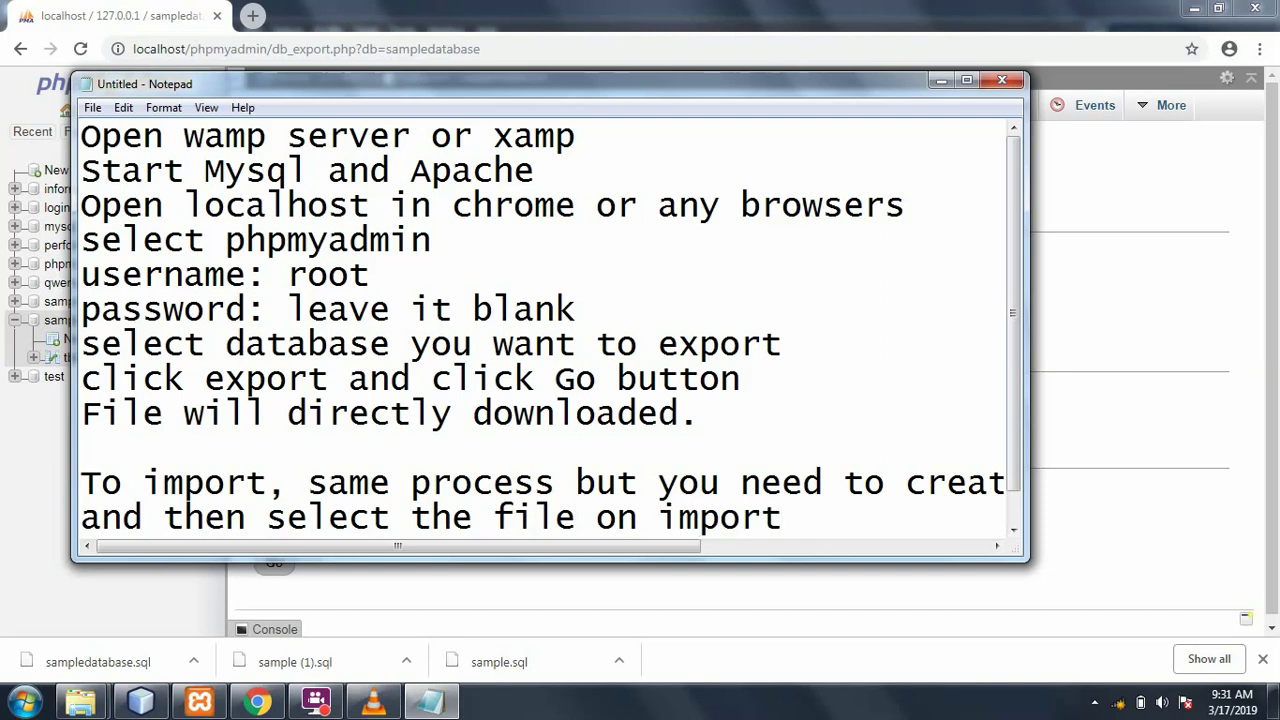
Complete the last import instruction line in the note with "menu and then Click go"
{"action": "type", "text": "menu"}
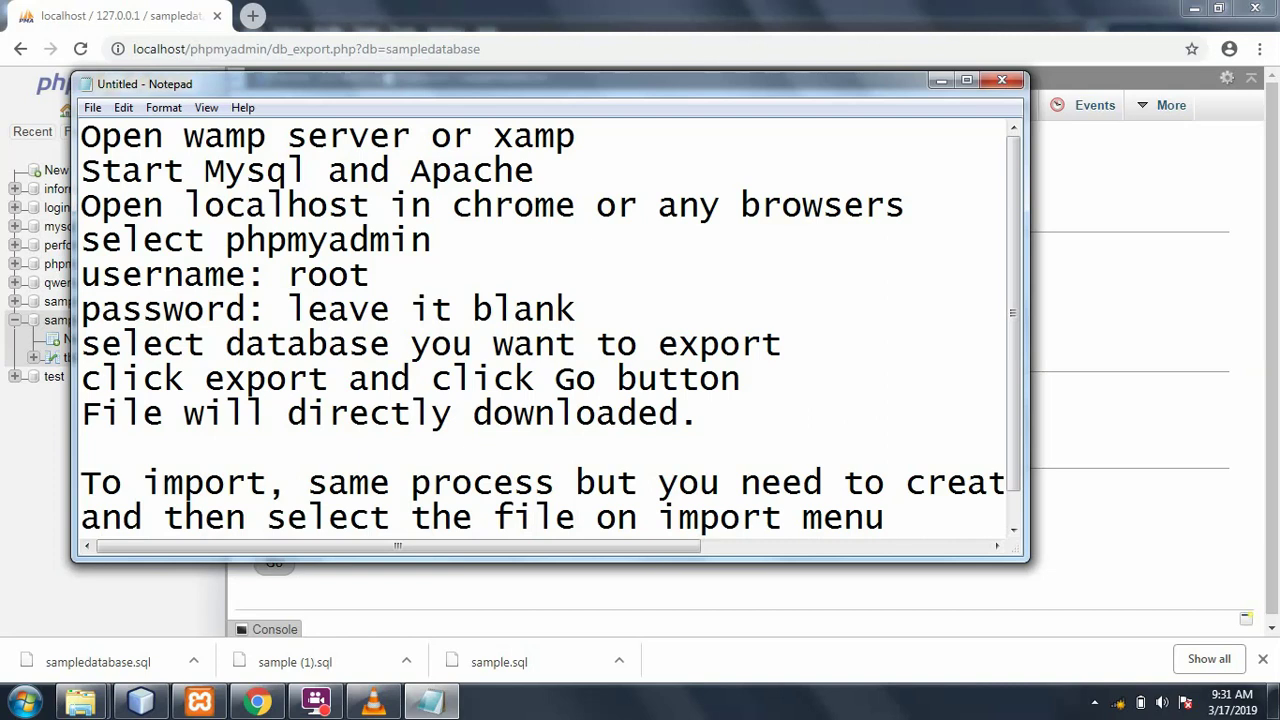
{"action": "type", "text": " and then "}
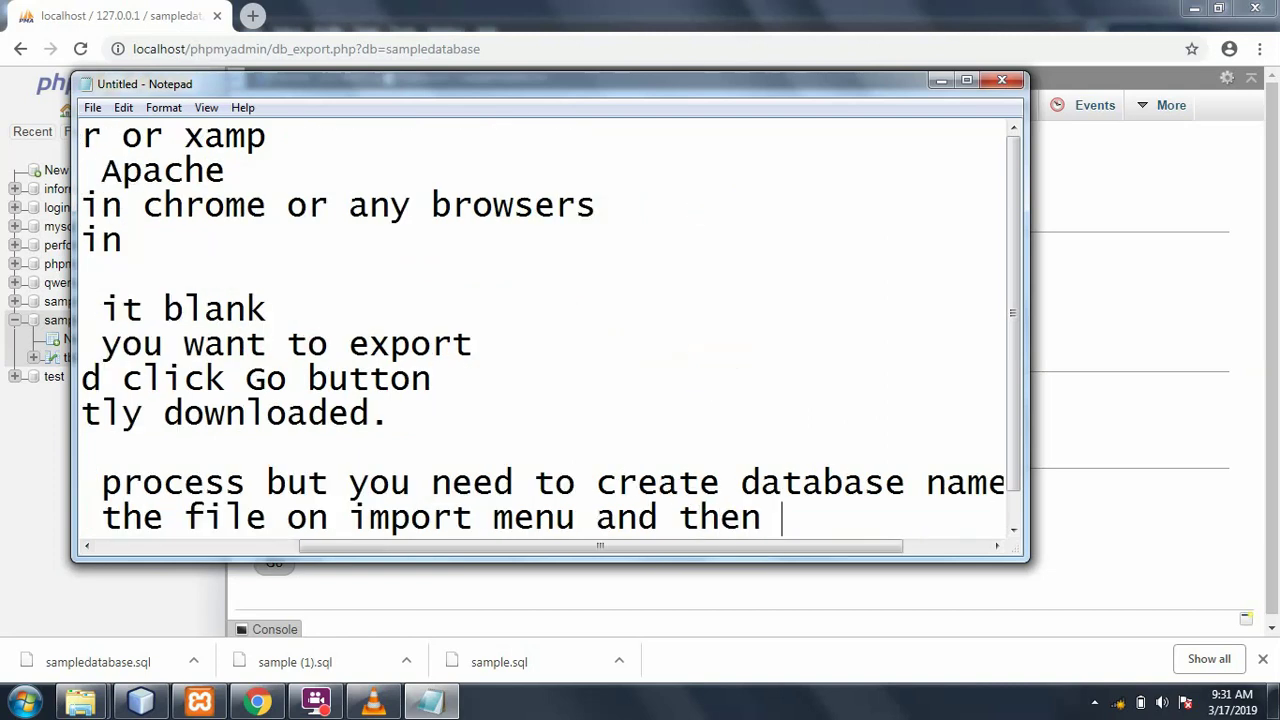
{"action": "type", "text": "Click go"}
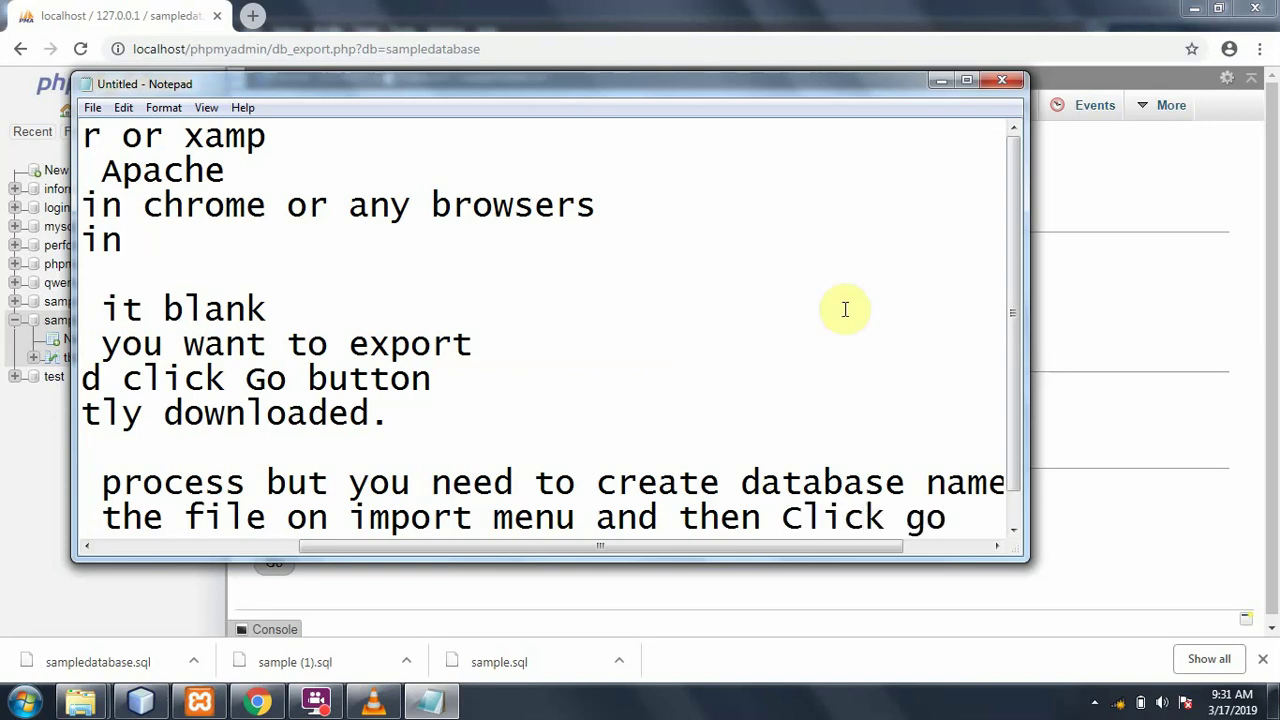
Go back to phpMyAdmin and fill in "sampleto impoprt" as the name for a new database
{"action": "left_click", "coordinate": [938, 81]}
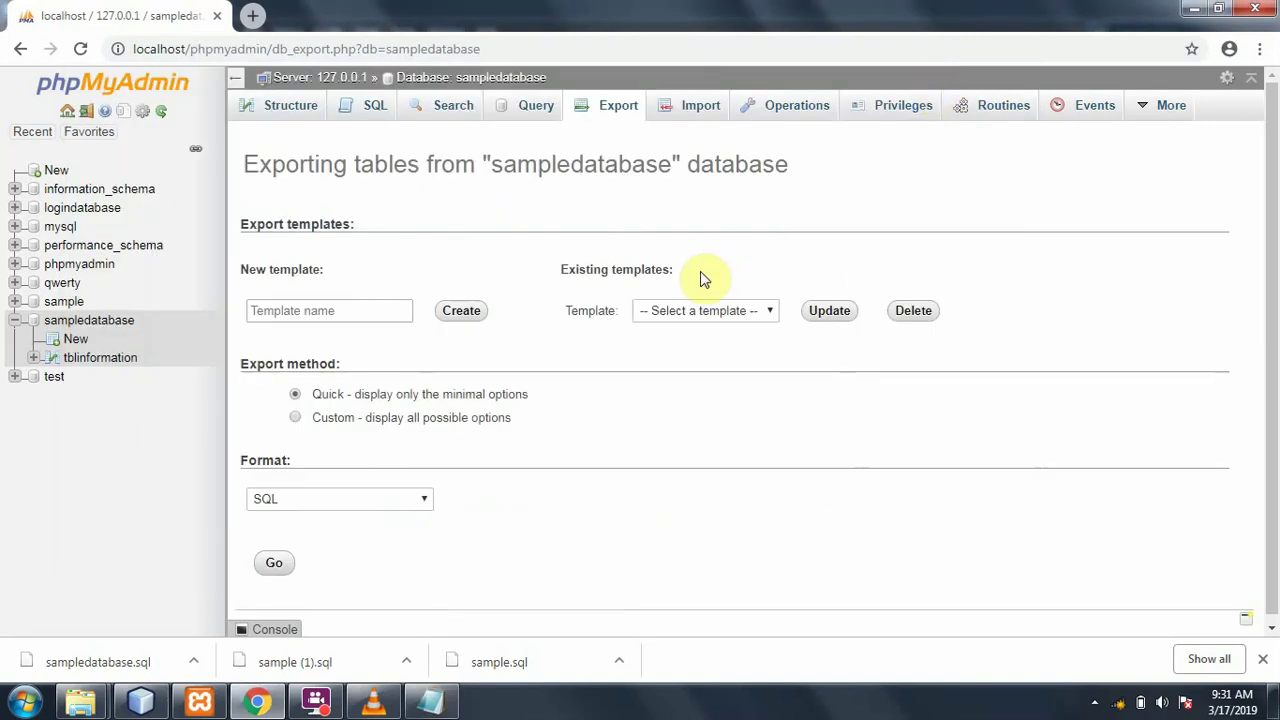
{"action": "left_click", "coordinate": [57, 172]}
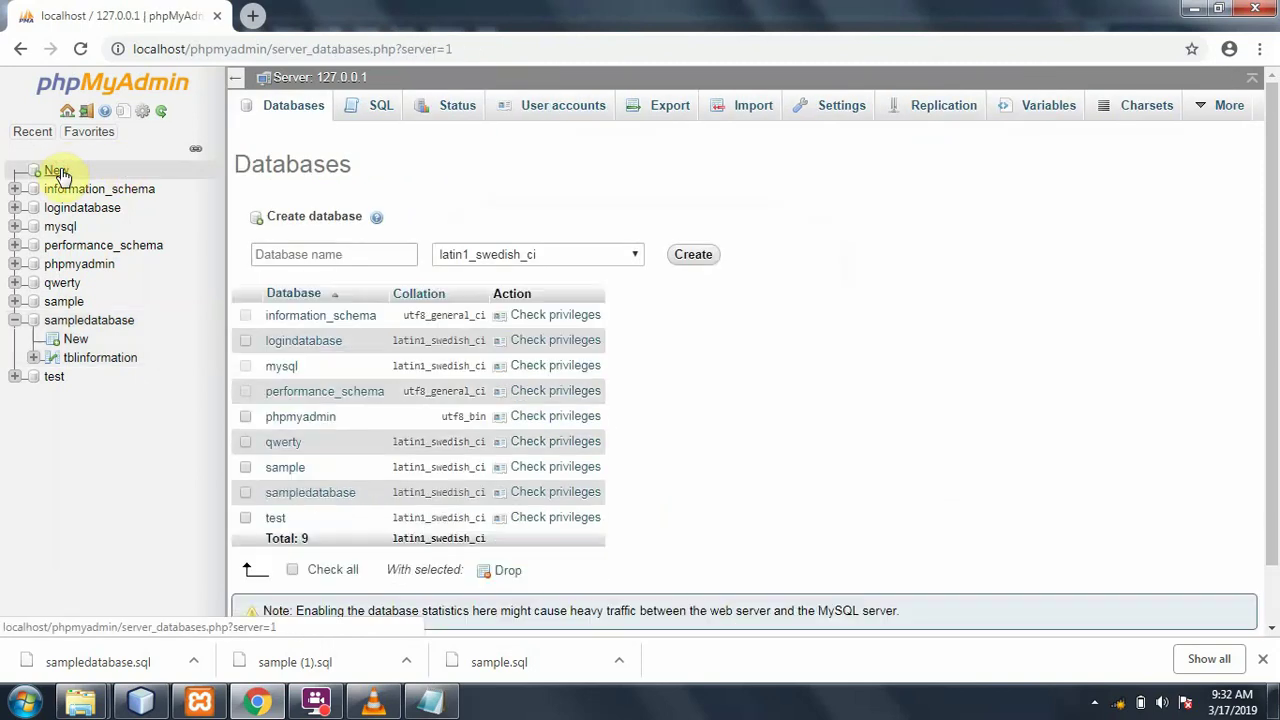
{"action": "left_click", "coordinate": [278, 256]}
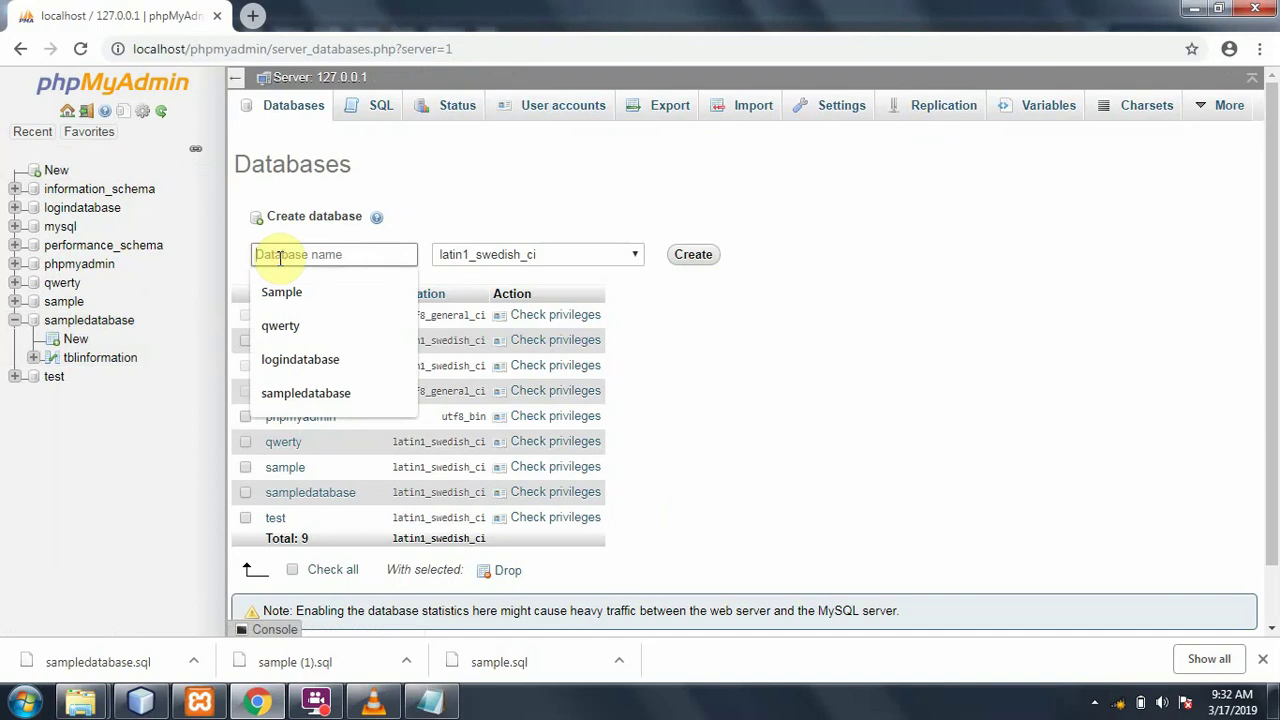
{"action": "type", "text": "sampkle"}
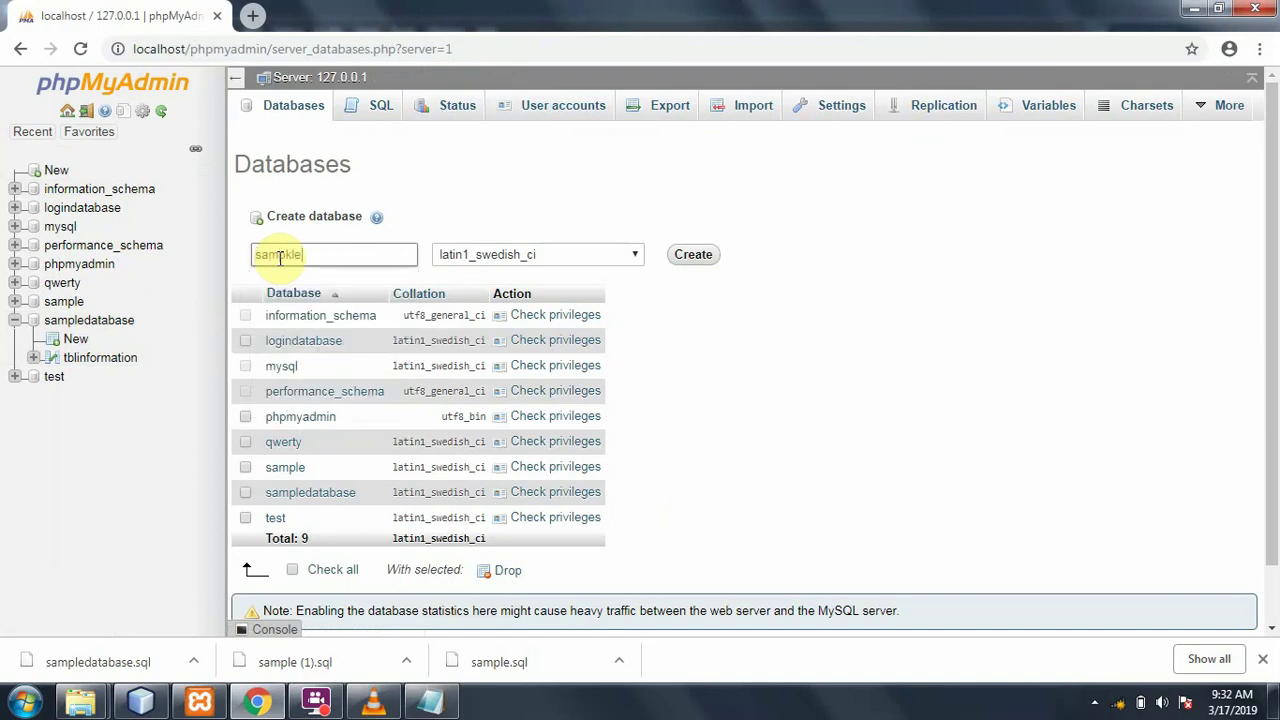
{"action": "key", "text": "BackSpace"}
{"action": "key", "text": "BackSpace"}
{"action": "type", "text": "l"}
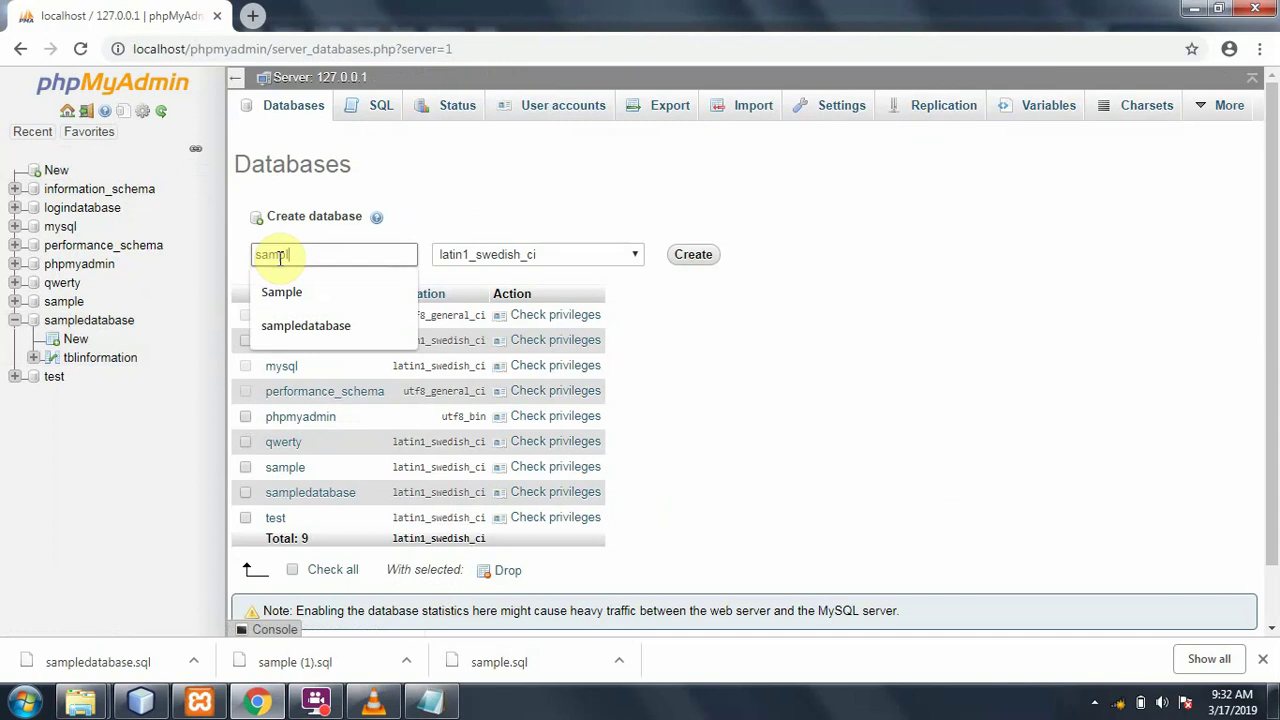
{"action": "type", "text": "eto impoprt"}
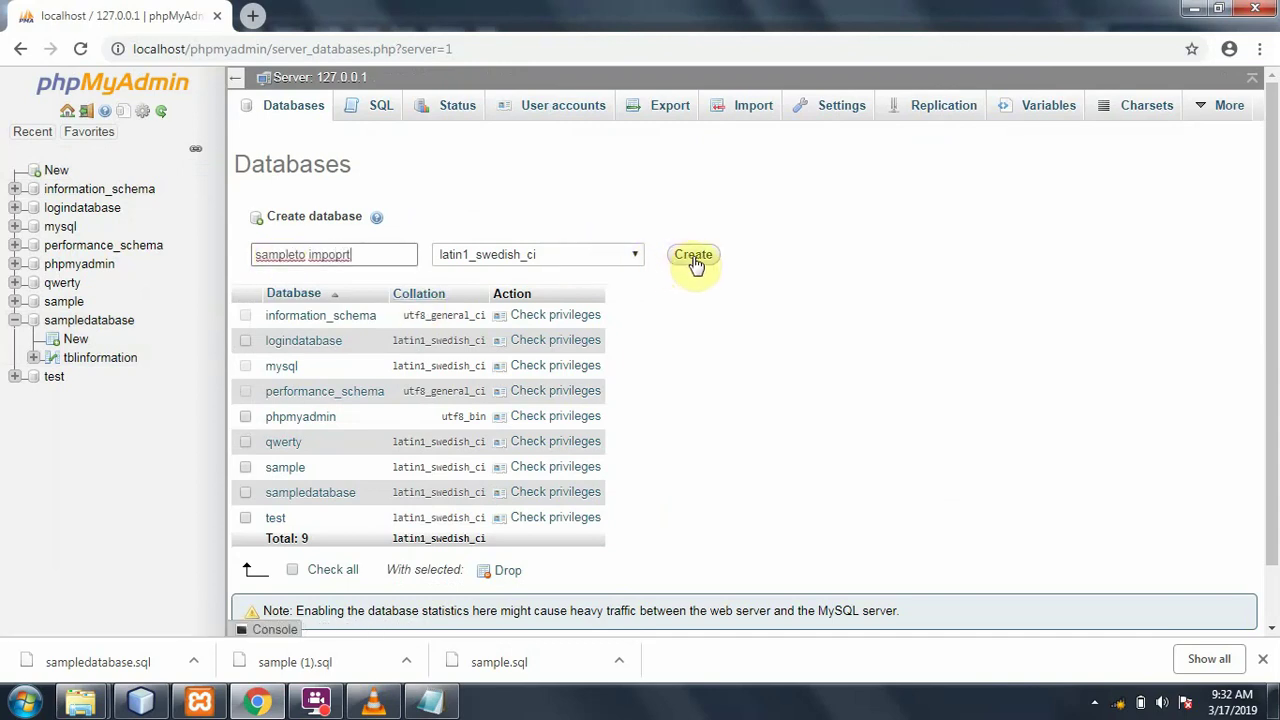
Open the server-level import page and browse the Downloads folder for the file to import
{"action": "left_click", "coordinate": [736, 116]}
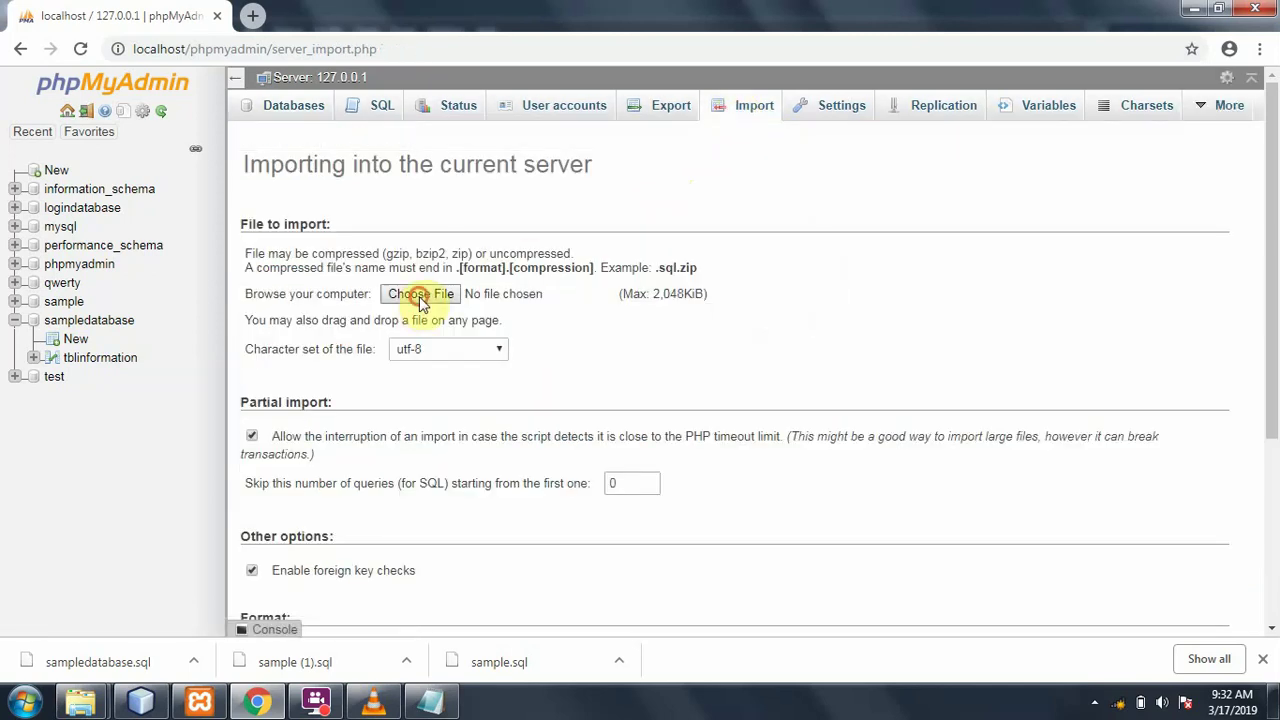
{"action": "left_click", "coordinate": [421, 300]}
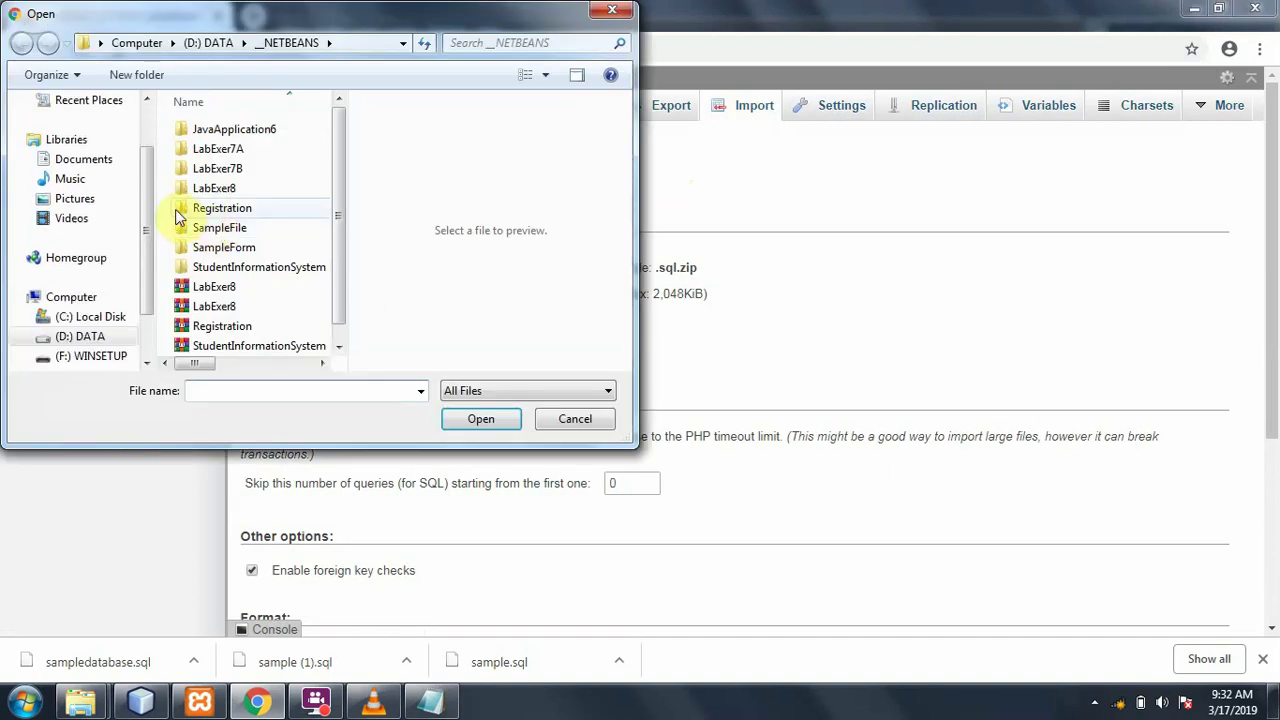
{"action": "scroll", "coordinate": [118, 140], "scroll_direction": "up", "scroll_amount": 1}
{"action": "left_click", "coordinate": [103, 150]}
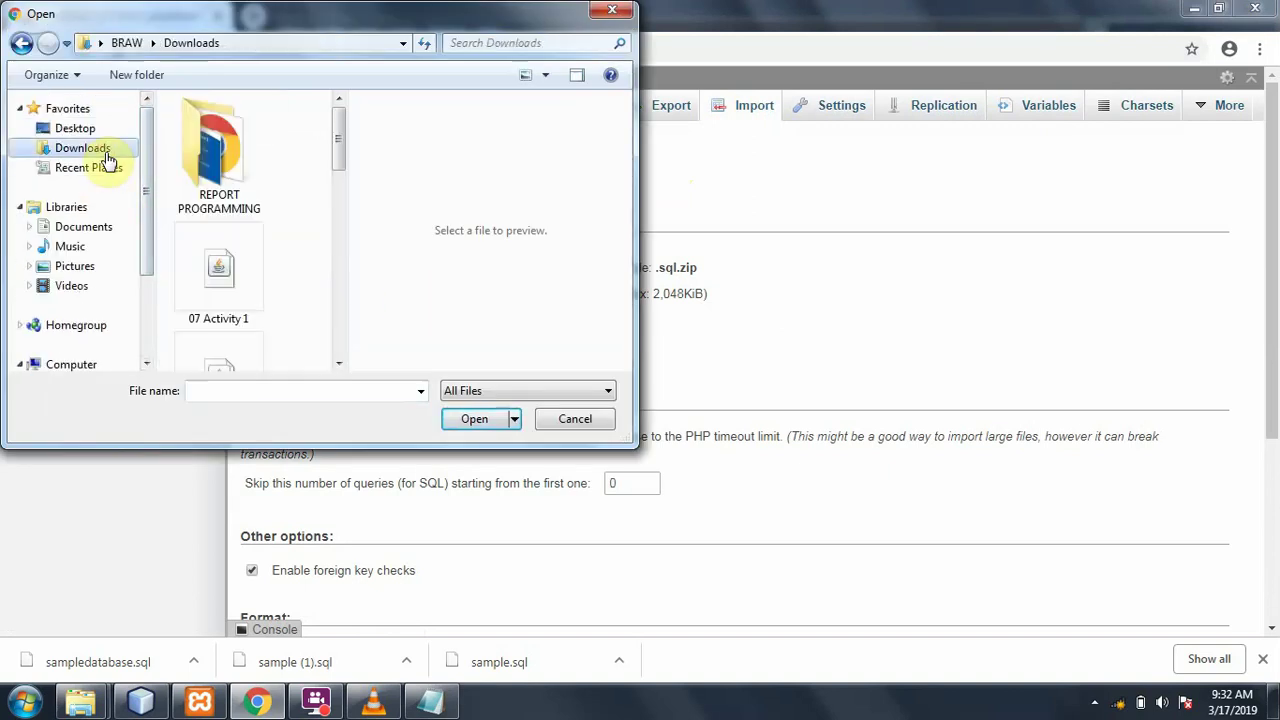
{"action": "left_click_drag", "start_coordinate": [340, 152], "coordinate": [334, 294]}
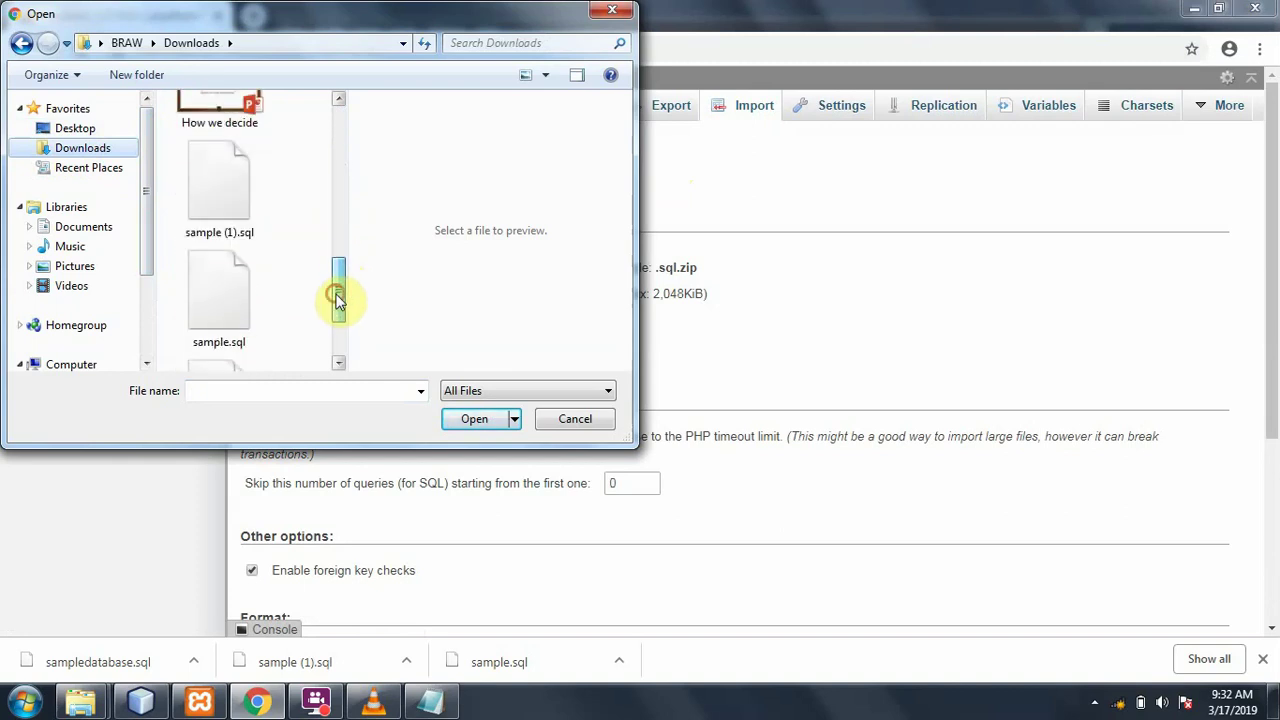
Rename sample.sql in the Downloads folder to sampletoimport.sql
{"action": "left_click", "coordinate": [234, 300]}
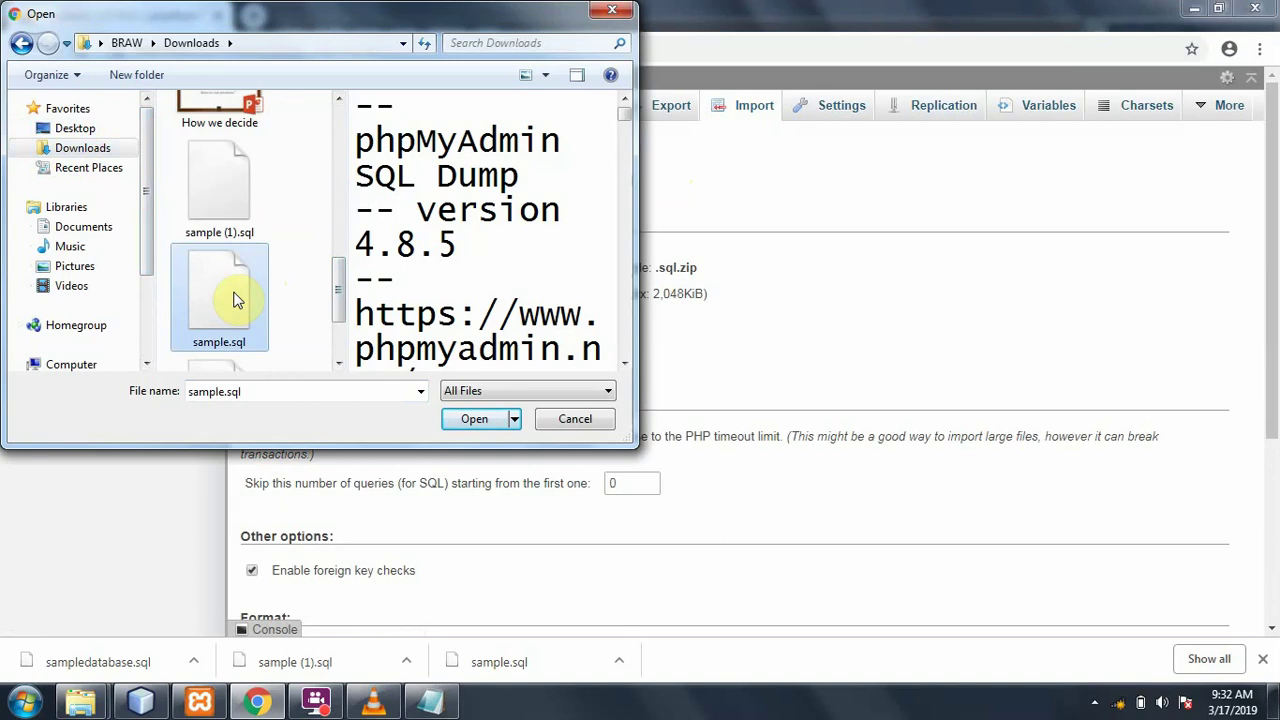
{"action": "left_click", "coordinate": [234, 350]}
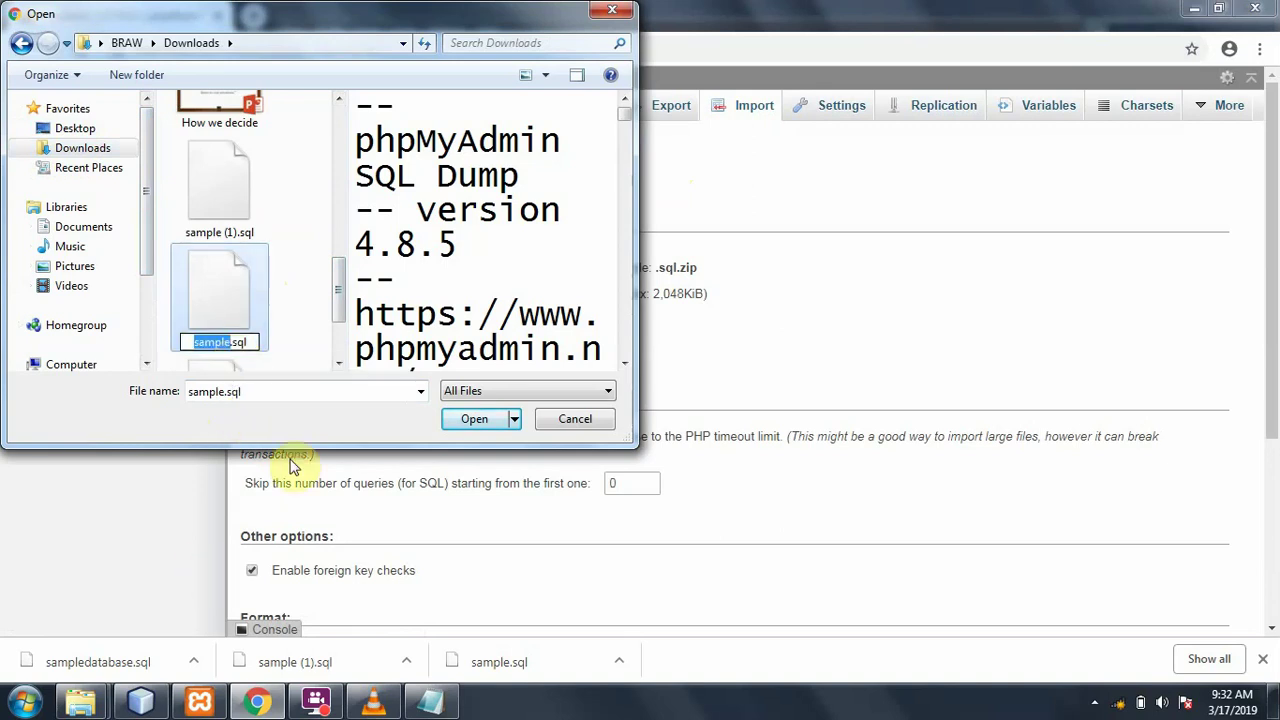
{"action": "key", "text": "Right"}
{"action": "type", "text": "to"}
{"action": "type", "text": "import"}
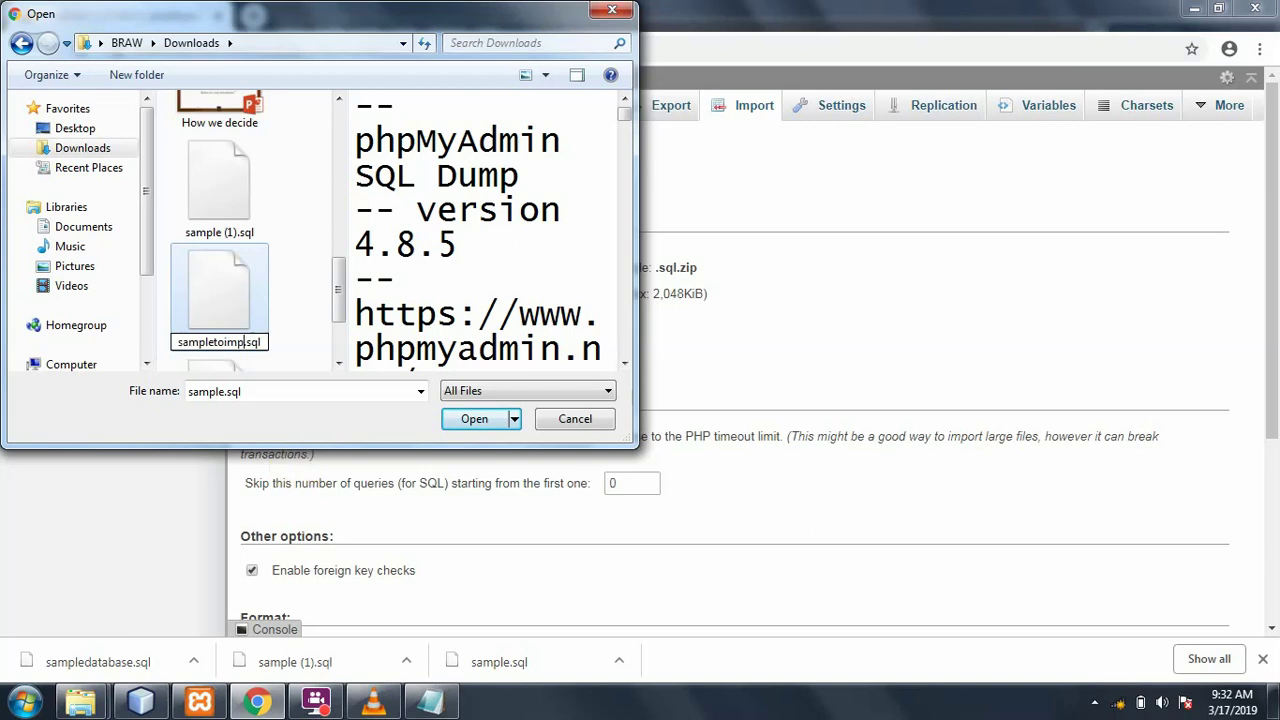
{"action": "key", "text": "Return"}
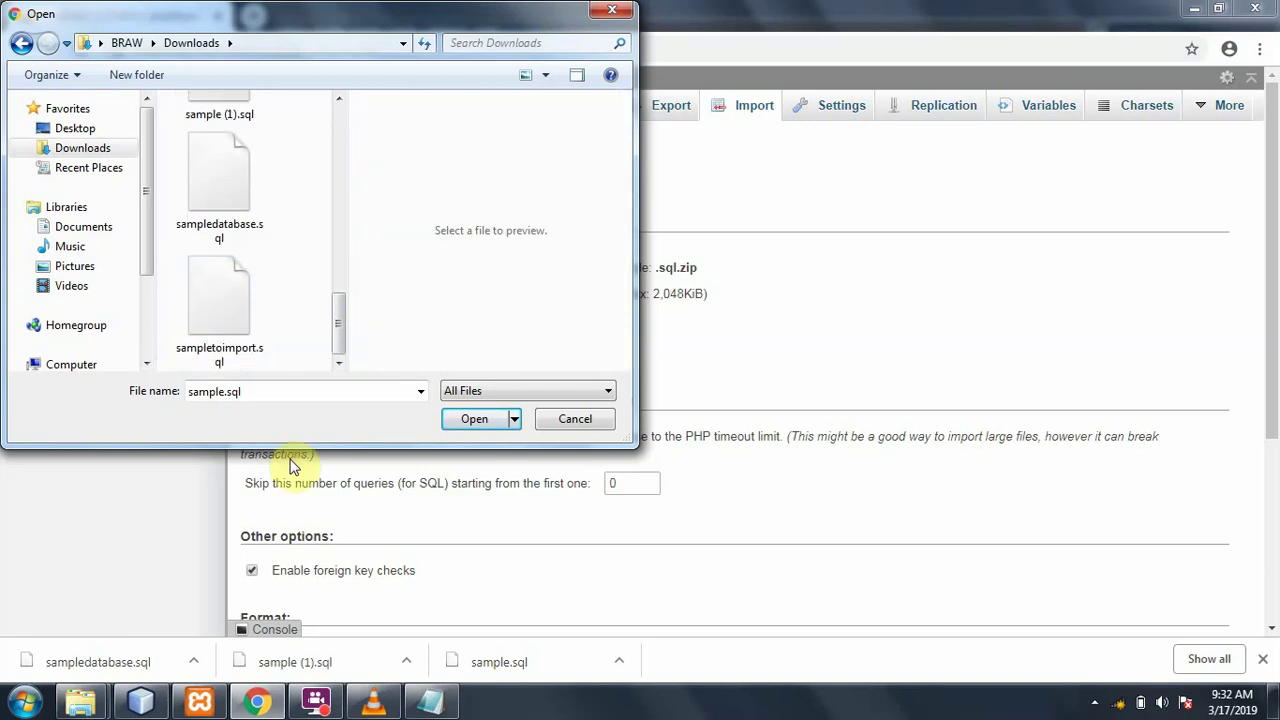
Choose sampletoimport.sql as the file to import, and close the phpMyAdmin page without running the import
{"action": "double_click", "coordinate": [235, 356]}
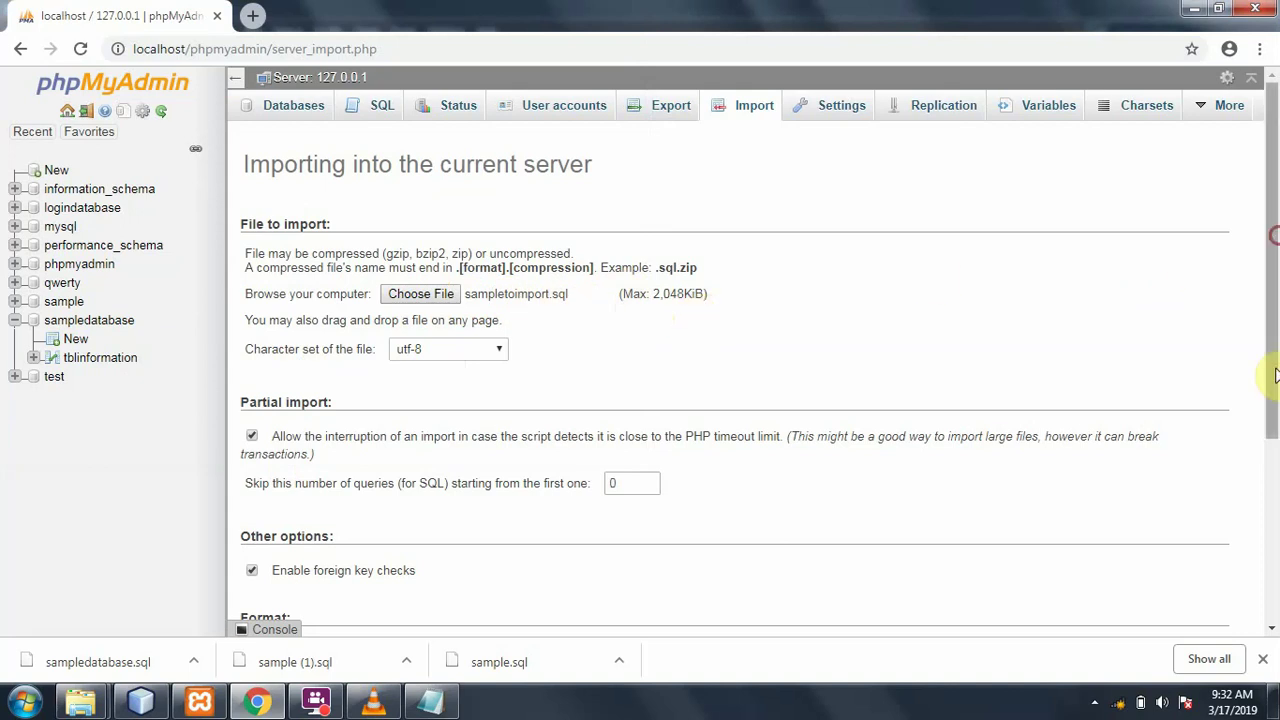
{"action": "left_click_drag", "start_coordinate": [1274, 377], "coordinate": [1272, 632]}
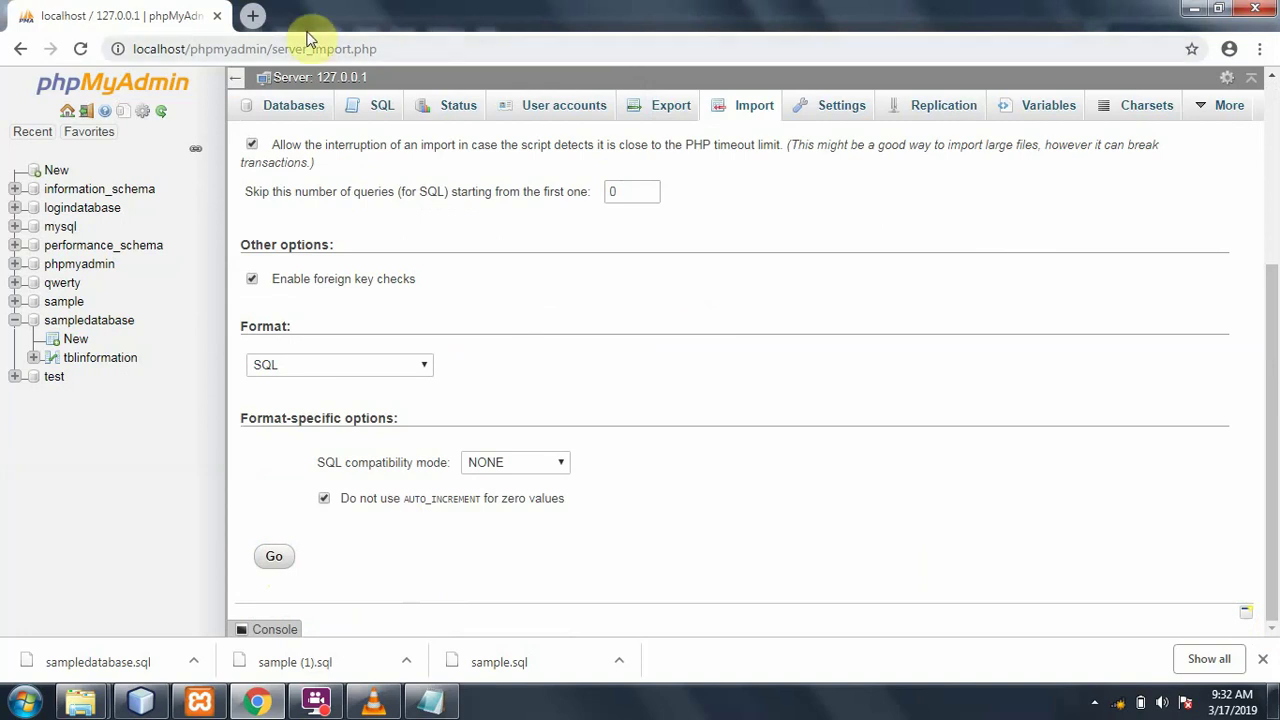
{"action": "left_click", "coordinate": [218, 16]}
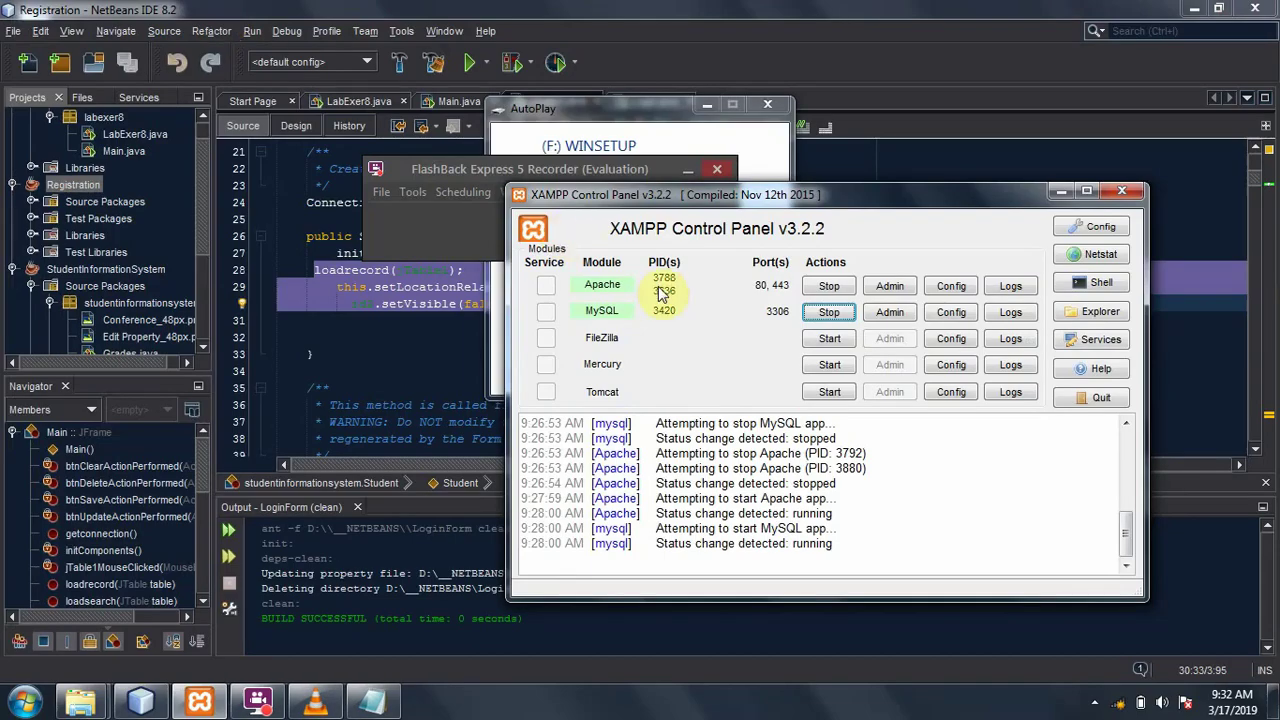